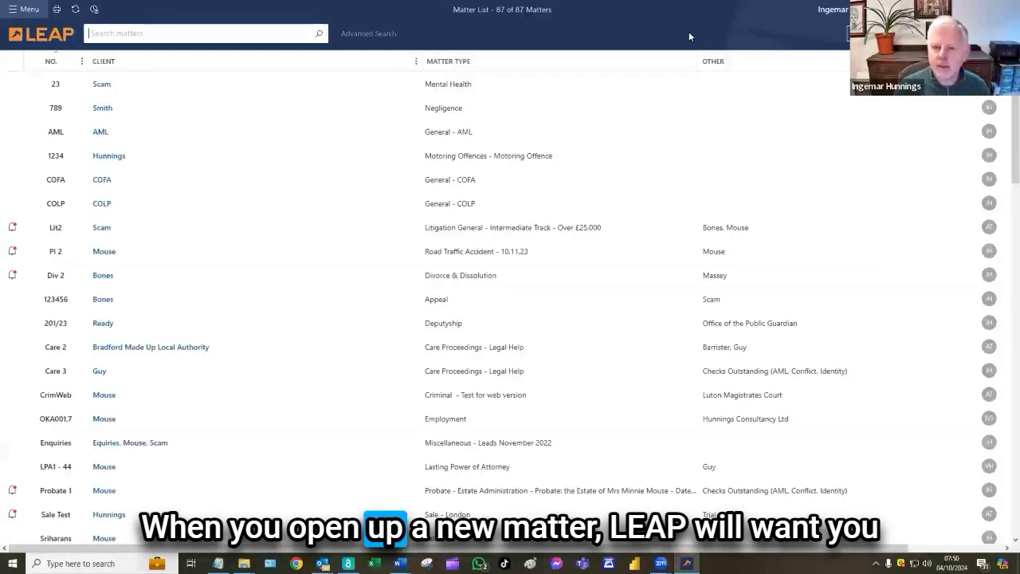
- View the standard matter type folders offered for a new matter, and close the window without creating one
{"action": "left_click", "coordinate": [876, 33]}
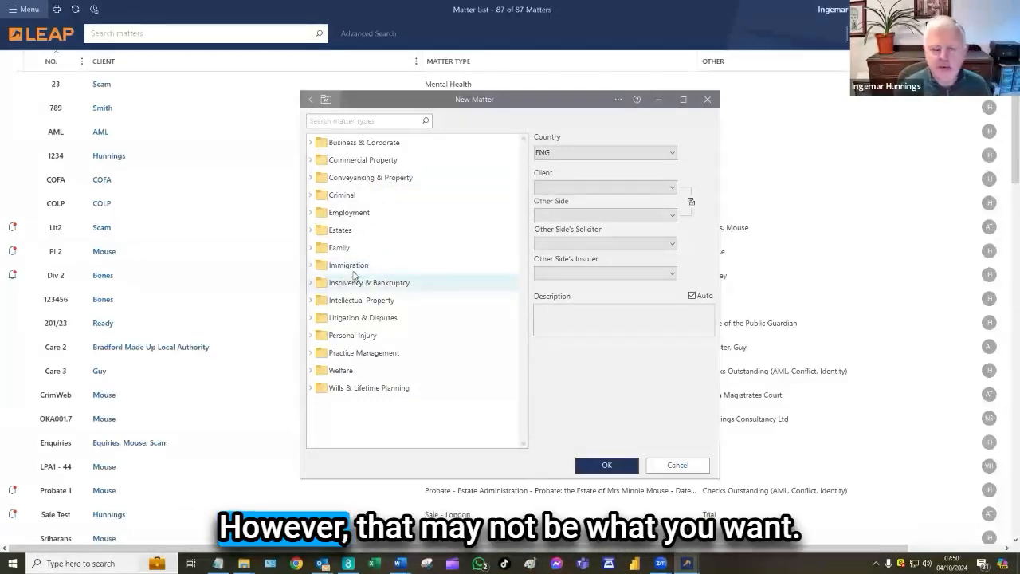
{"action": "left_click", "coordinate": [676, 464]}
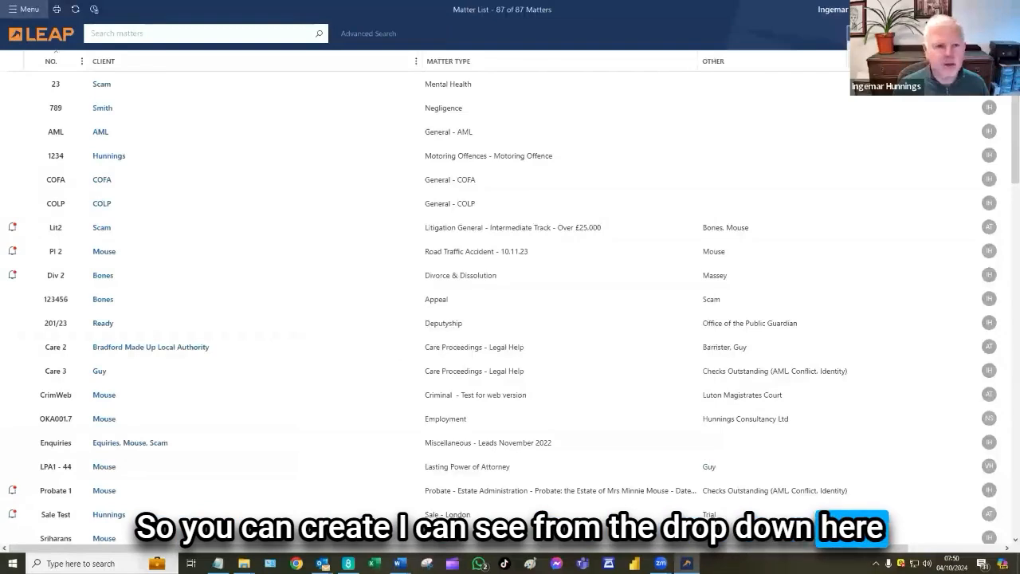
- Create a new recurring matter template named "Leave to Remain" from the recurring matter template list
{"action": "left_click", "coordinate": [905, 33]}
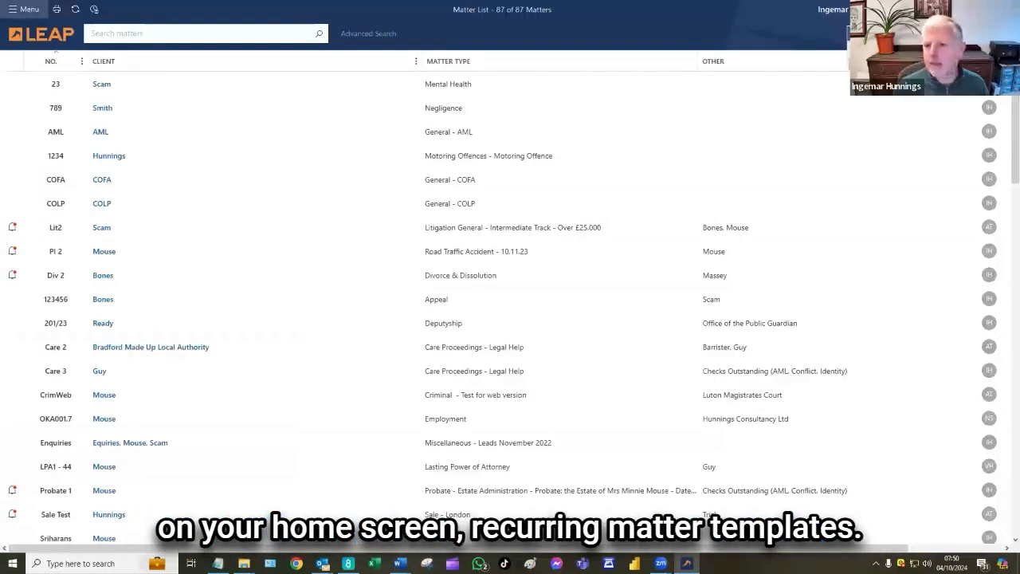
{"action": "mouse_move", "coordinate": [884, 64]}
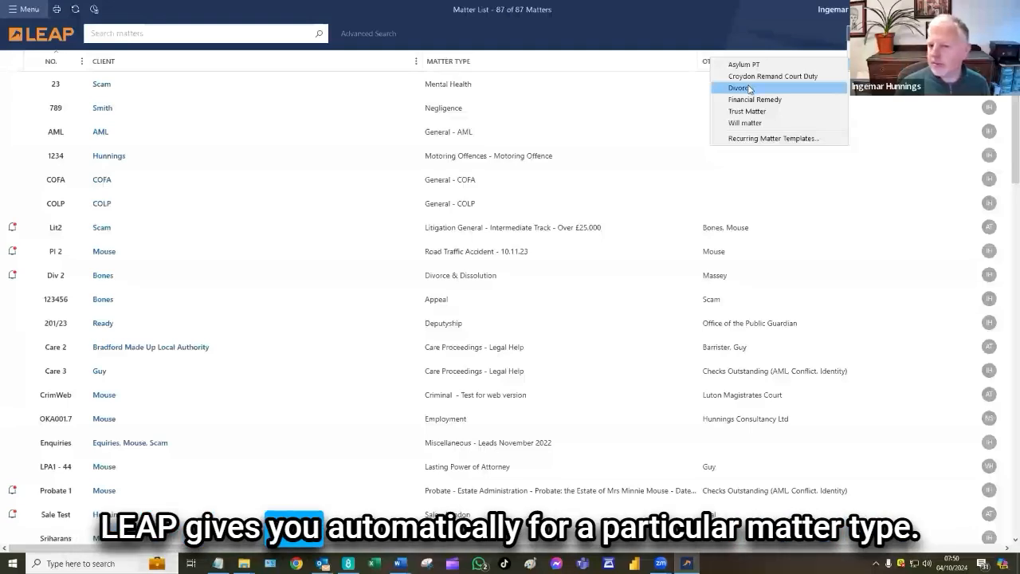
{"action": "left_click", "coordinate": [771, 139]}
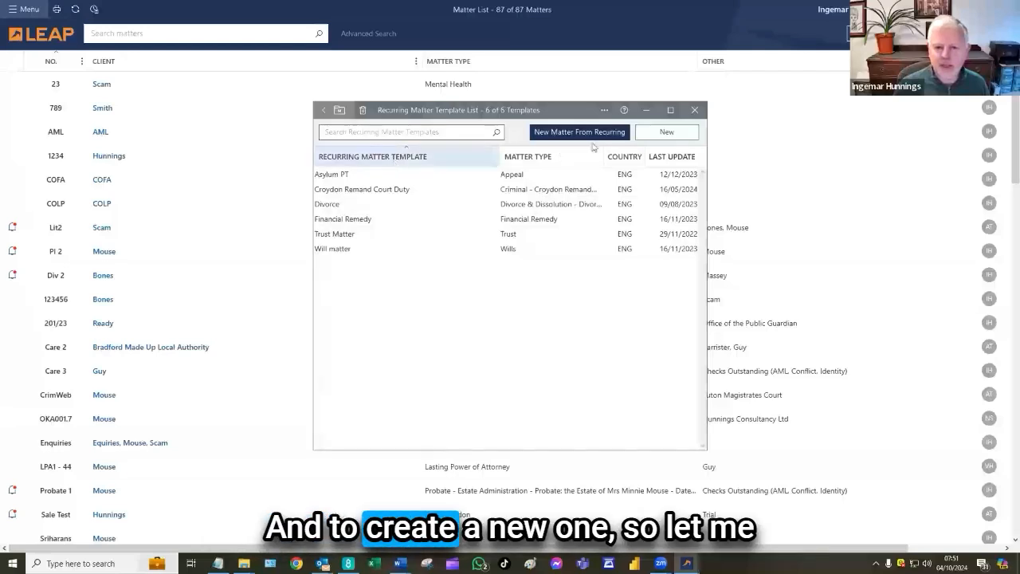
{"action": "left_click", "coordinate": [660, 134]}
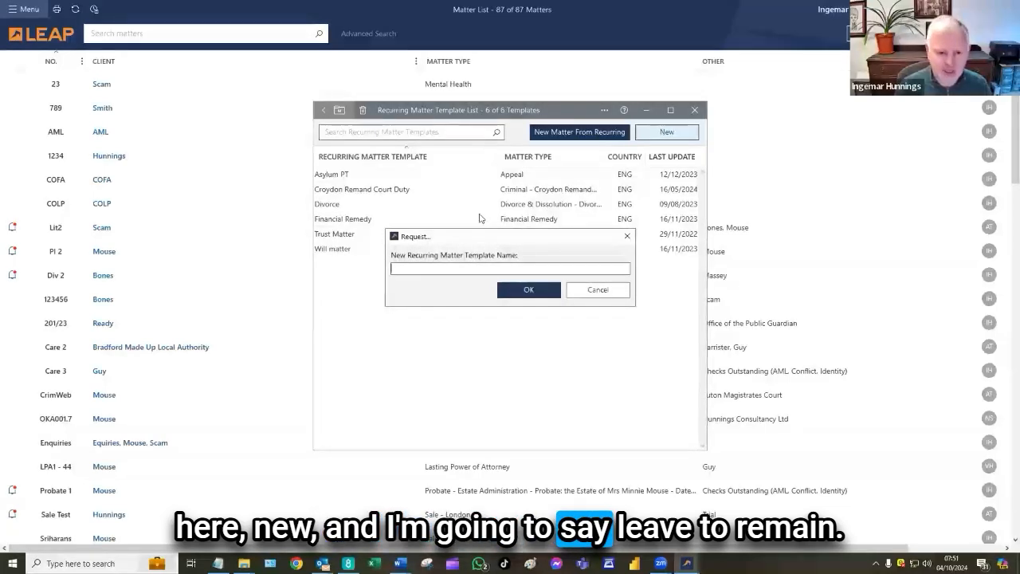
{"action": "type", "text": "Leave to Remain"}
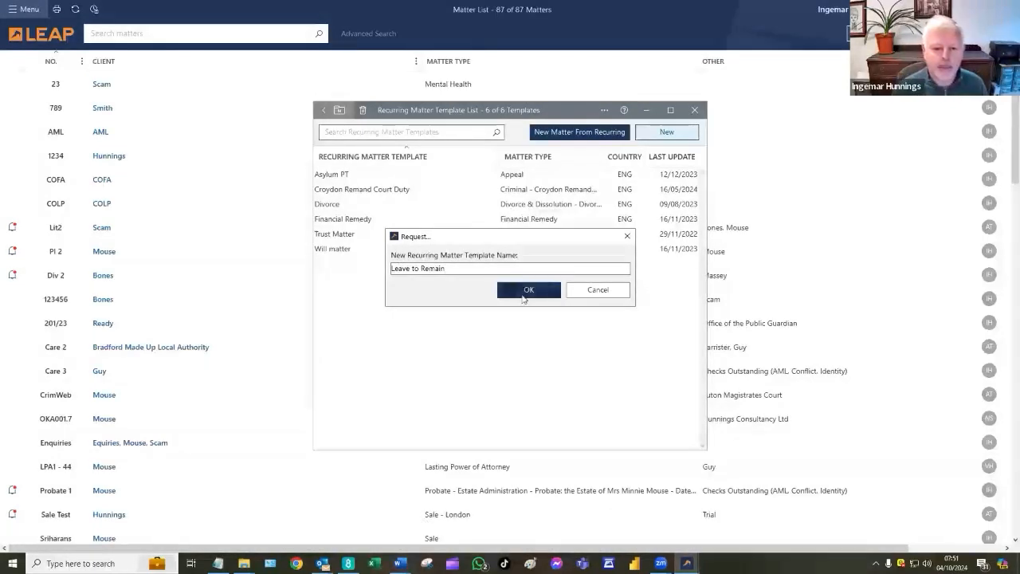
{"action": "left_click", "coordinate": [526, 291]}
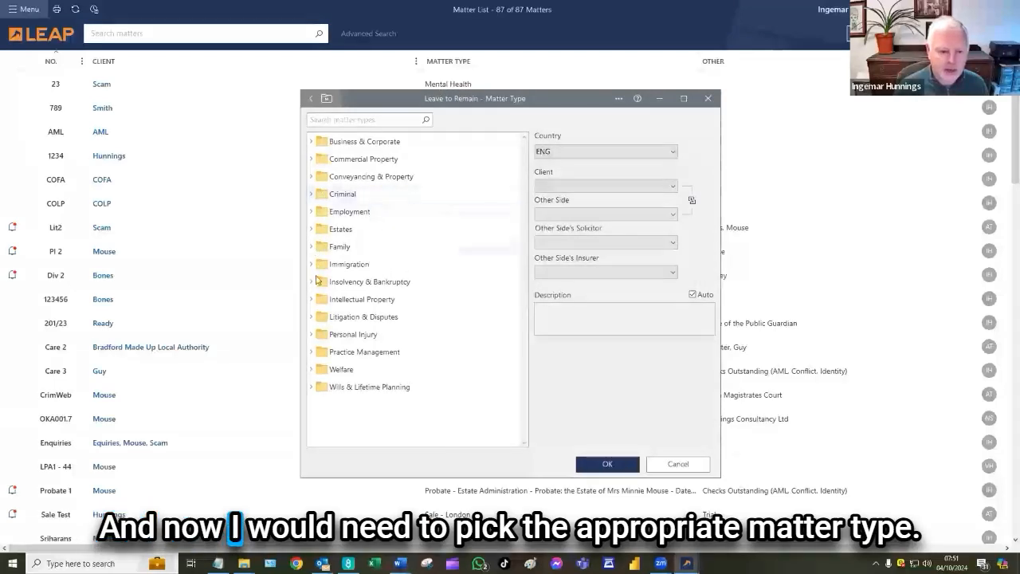
- Assign the Immigration matter type Leave to Remain to the template, keeping the automatic description
{"action": "left_click", "coordinate": [312, 264]}
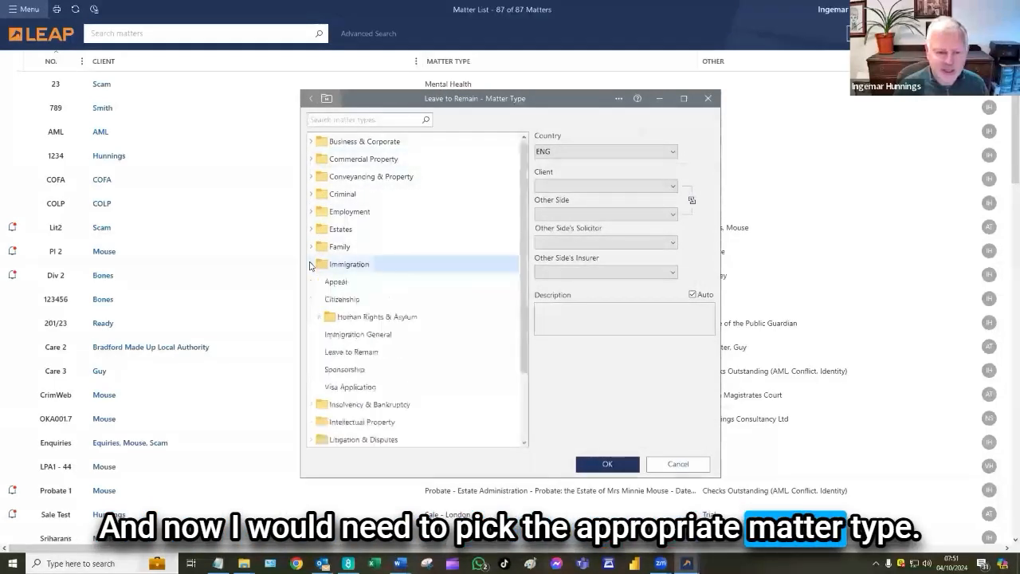
{"action": "left_click", "coordinate": [350, 354]}
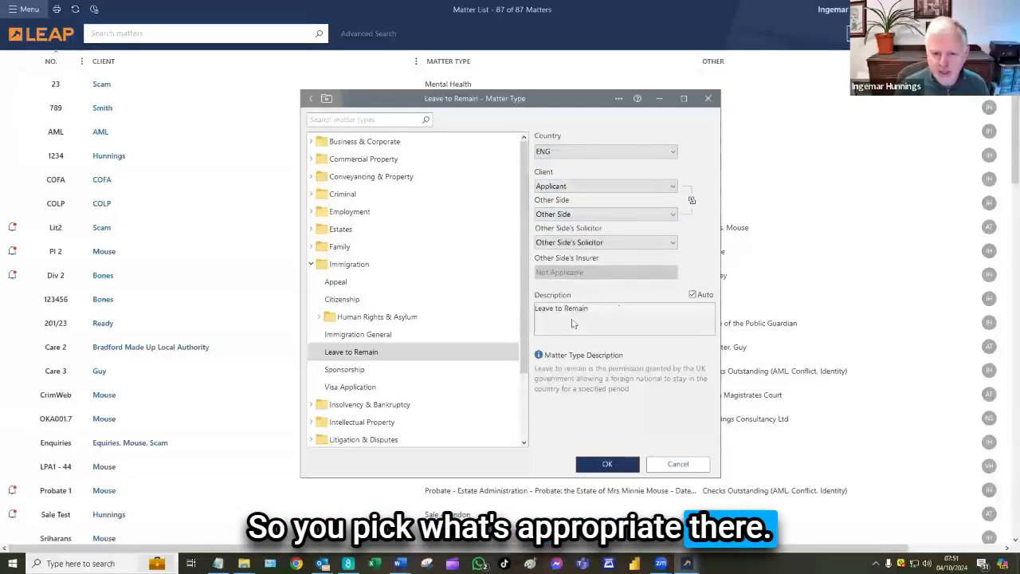
{"action": "left_click", "coordinate": [691, 294]}
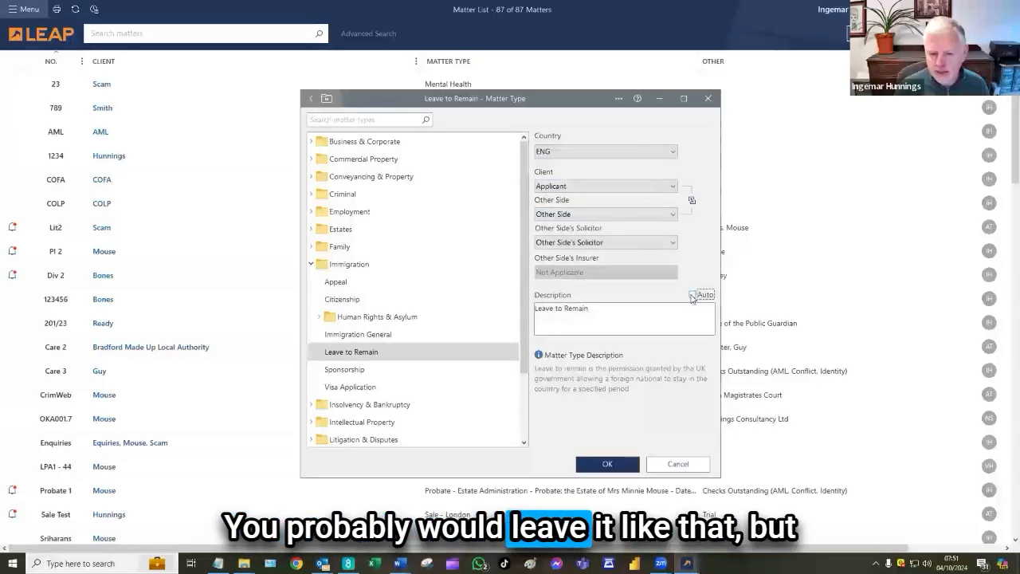
{"action": "left_click", "coordinate": [691, 295]}
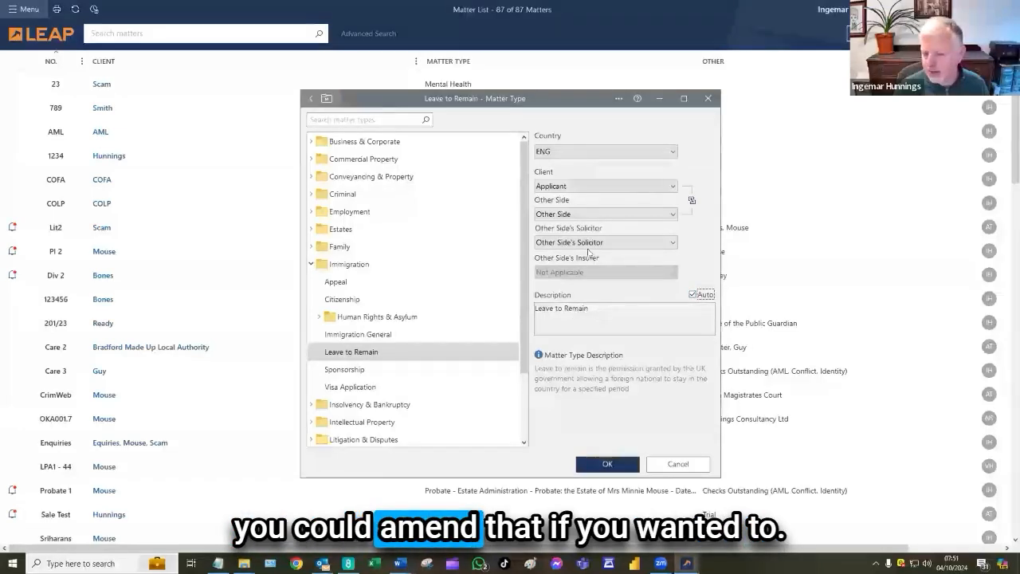
{"action": "left_click", "coordinate": [607, 463]}
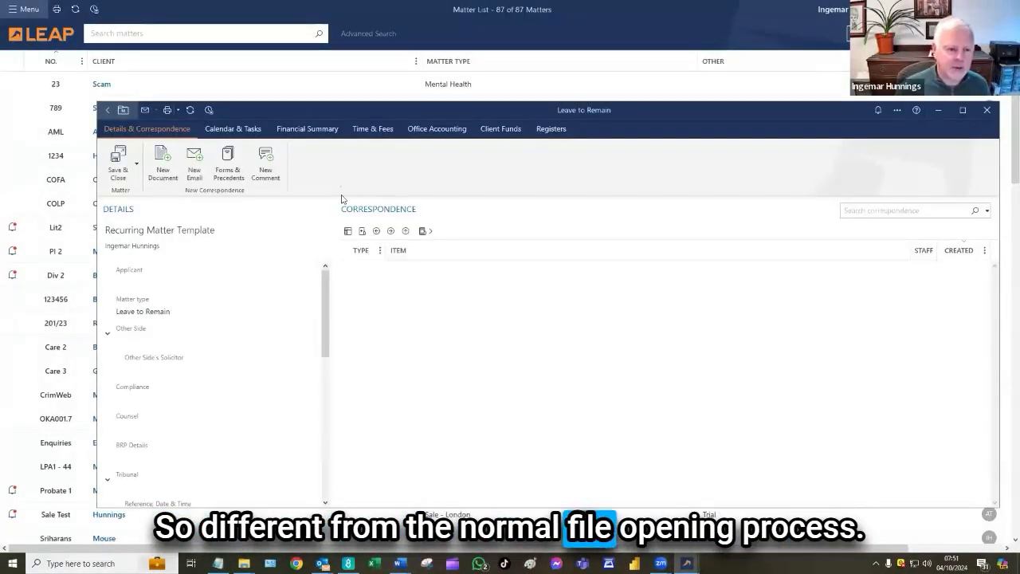
- In the template's matter details, clear the Credit and Person Assisting staff and set Person Responsible to the first listed staff member
{"action": "left_click", "coordinate": [137, 248]}
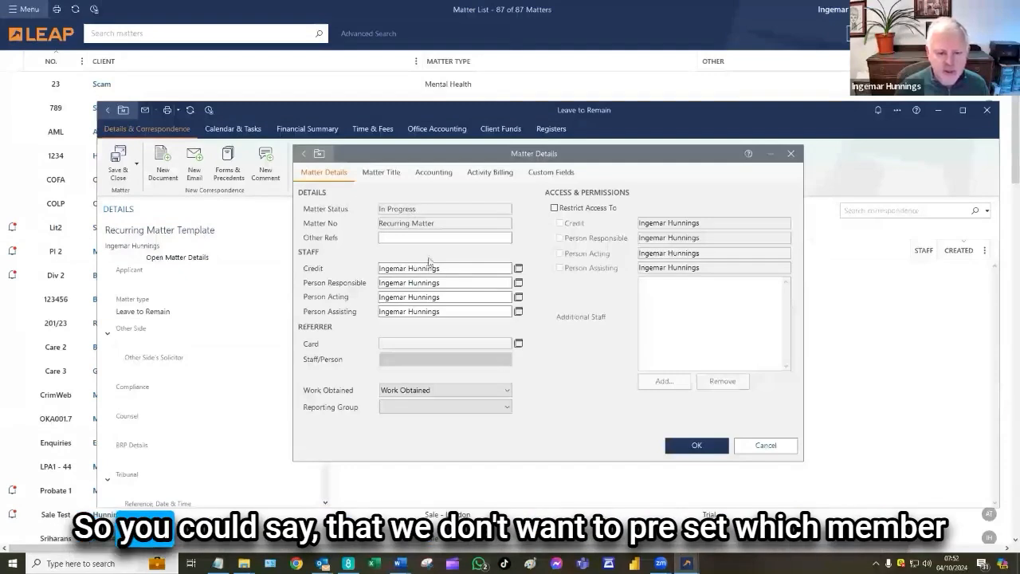
{"action": "left_click_drag", "start_coordinate": [446, 269], "coordinate": [379, 269]}
{"action": "key", "text": "BackSpace"}
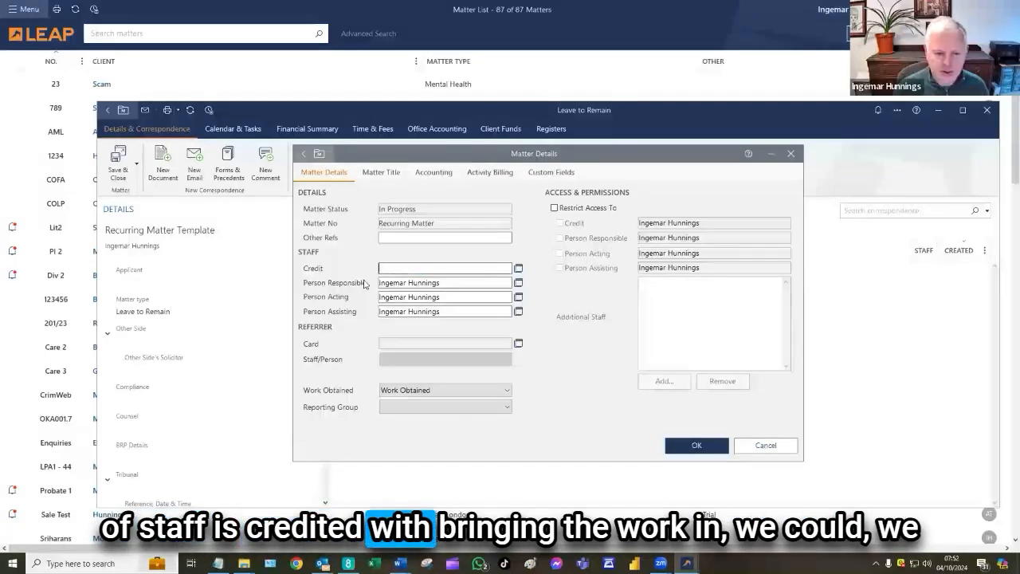
{"action": "left_click", "coordinate": [387, 312]}
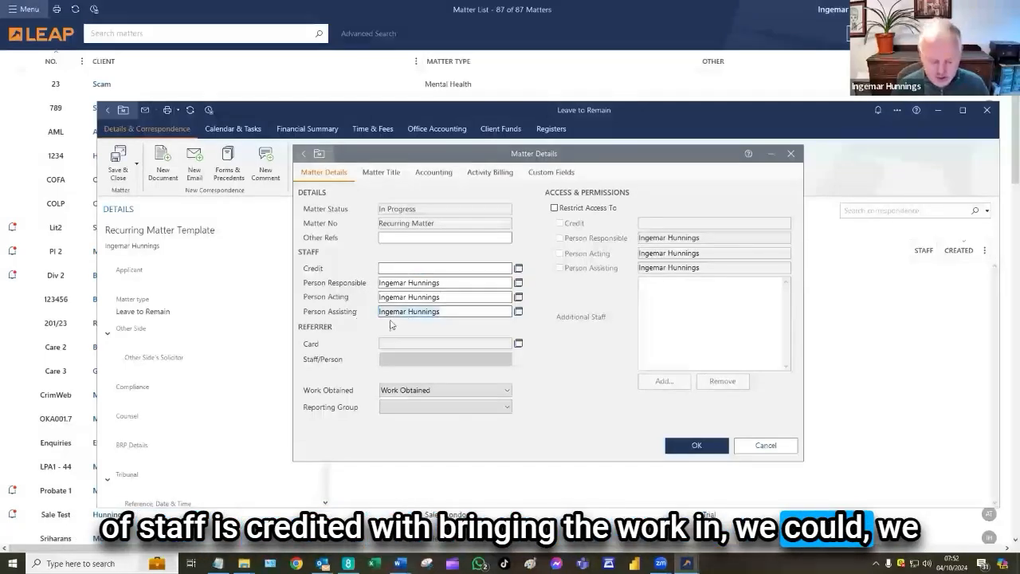
{"action": "left_click", "coordinate": [518, 285]}
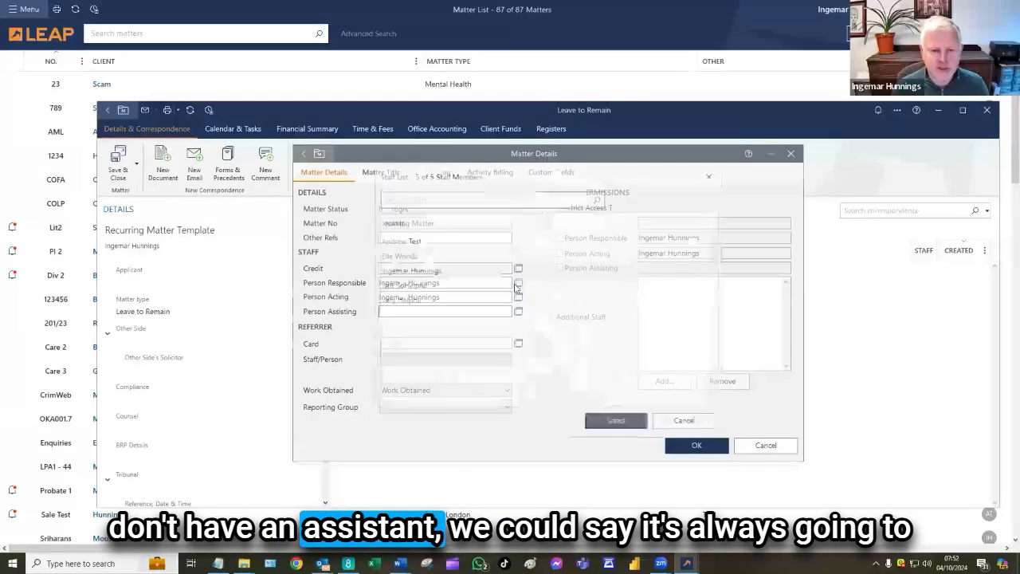
{"action": "left_click", "coordinate": [403, 242]}
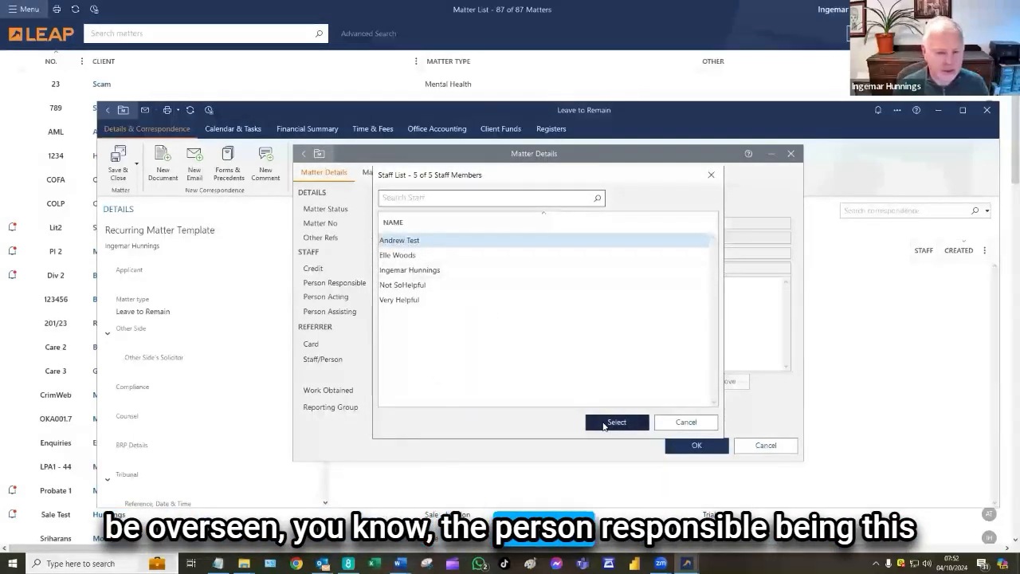
{"action": "left_click", "coordinate": [605, 423]}
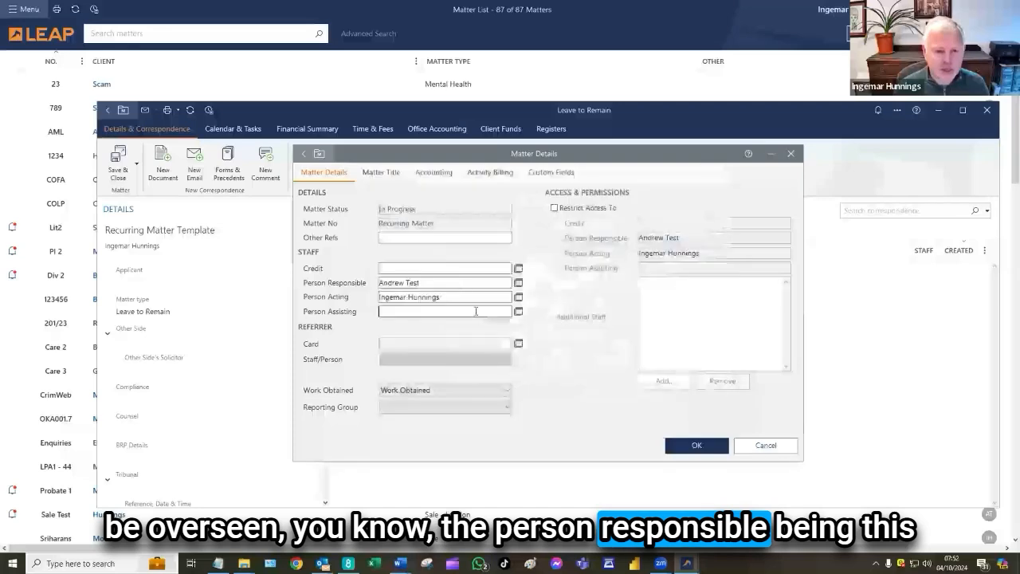
{"action": "left_click", "coordinate": [447, 391]}
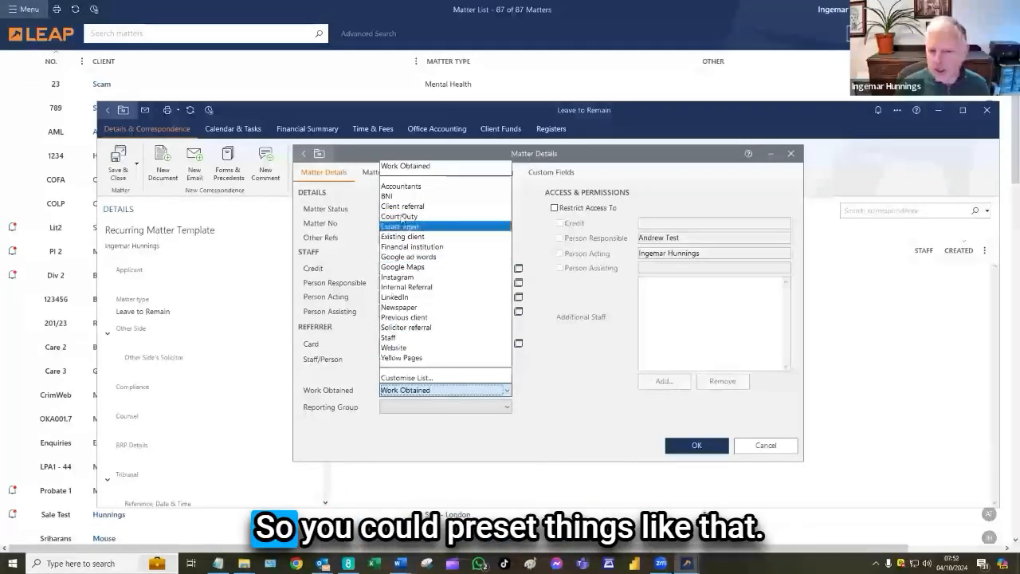
{"action": "left_click", "coordinate": [559, 392]}
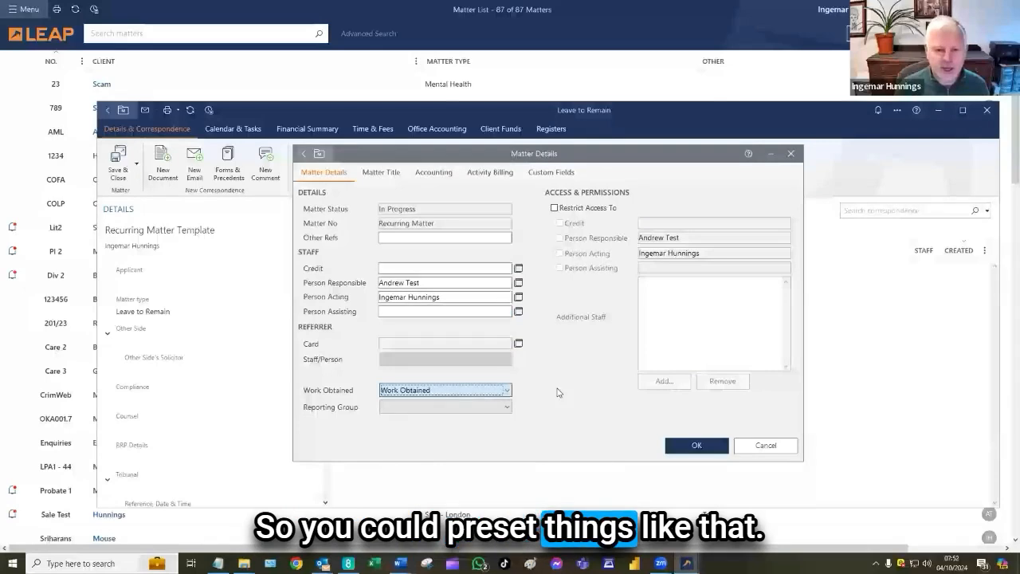
- Override the default second "Re" line for letters to all other parties with "Full Name: XXX DoB: XXXX Nationality: XXX"
{"action": "left_click", "coordinate": [387, 172]}
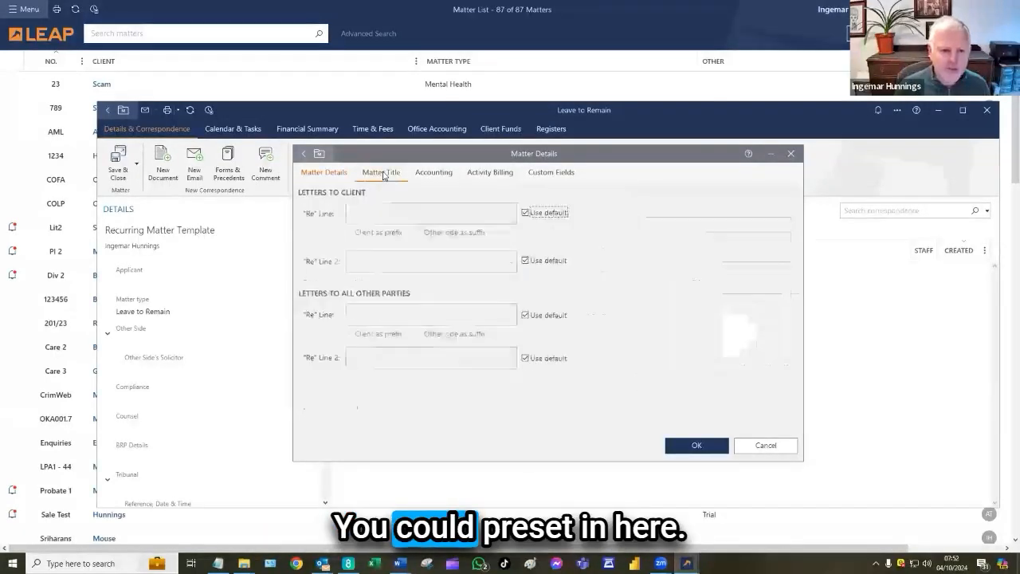
{"action": "left_click", "coordinate": [524, 359]}
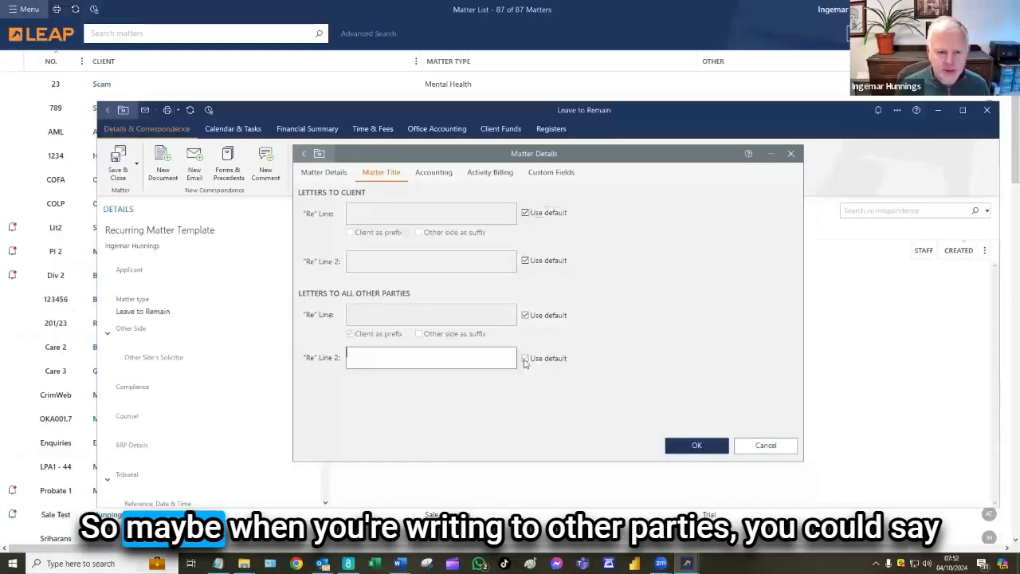
{"action": "left_click", "coordinate": [391, 357]}
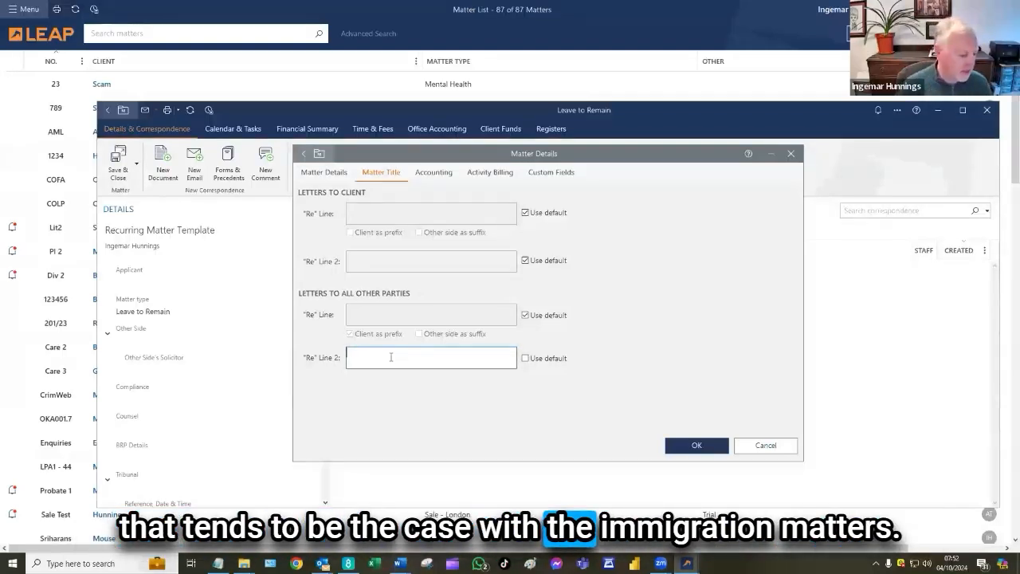
{"action": "type", "text": "Full Name"}
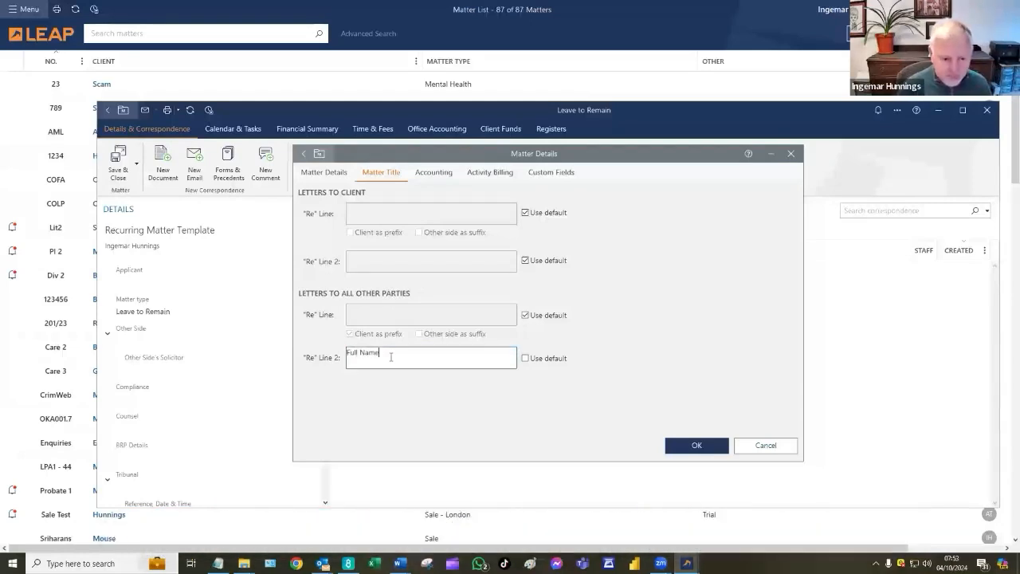
{"action": "type", "text": ": XXX"}
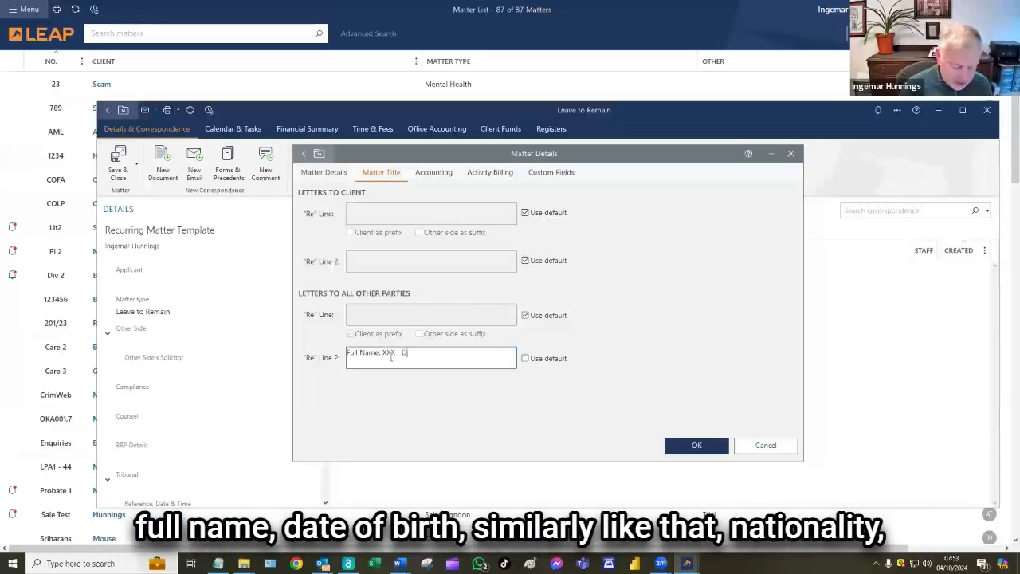
{"action": "type", "text": "DoB:"}
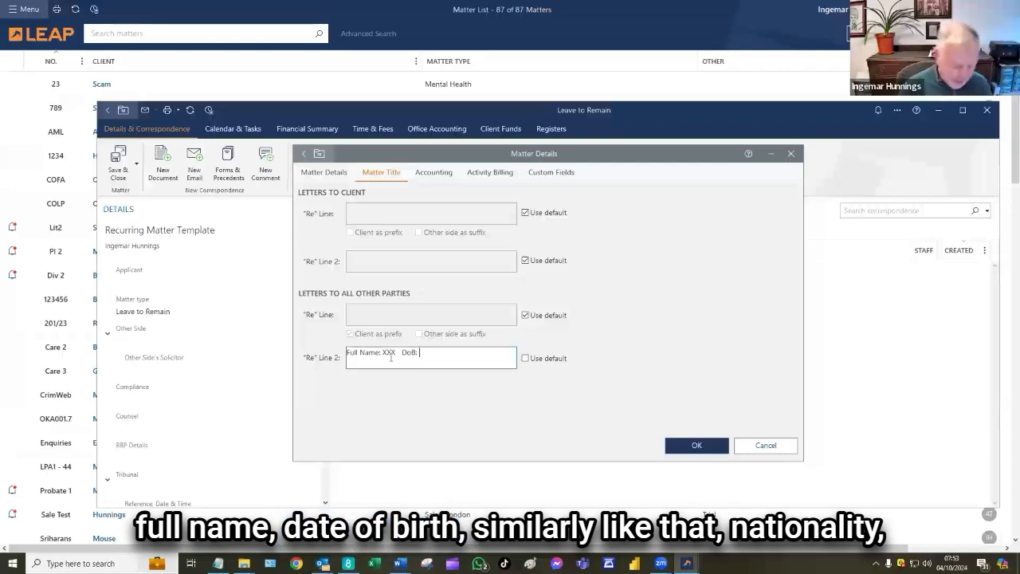
{"action": "type", "text": " XXXX "}
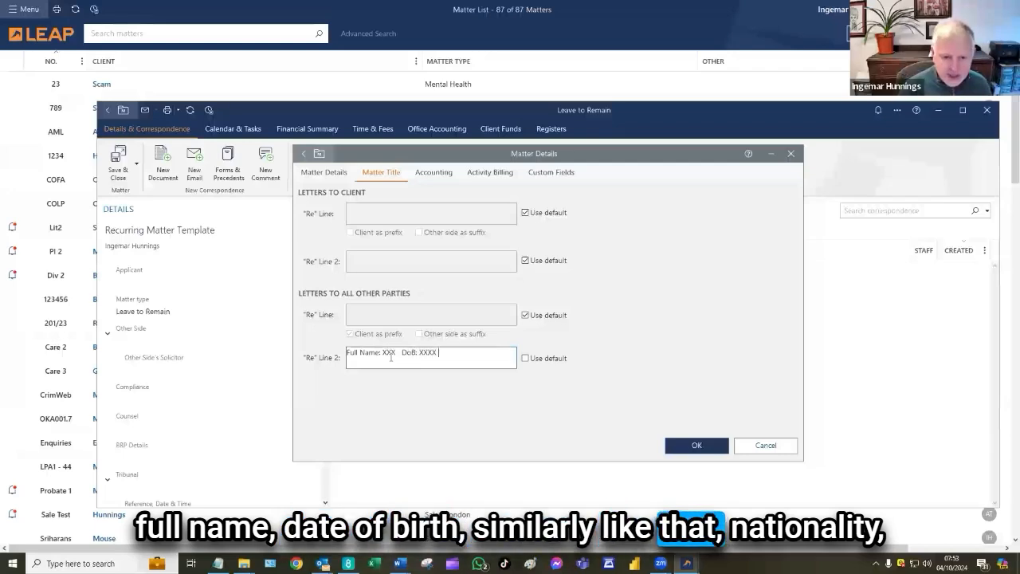
{"action": "type", "text": " Natio"}
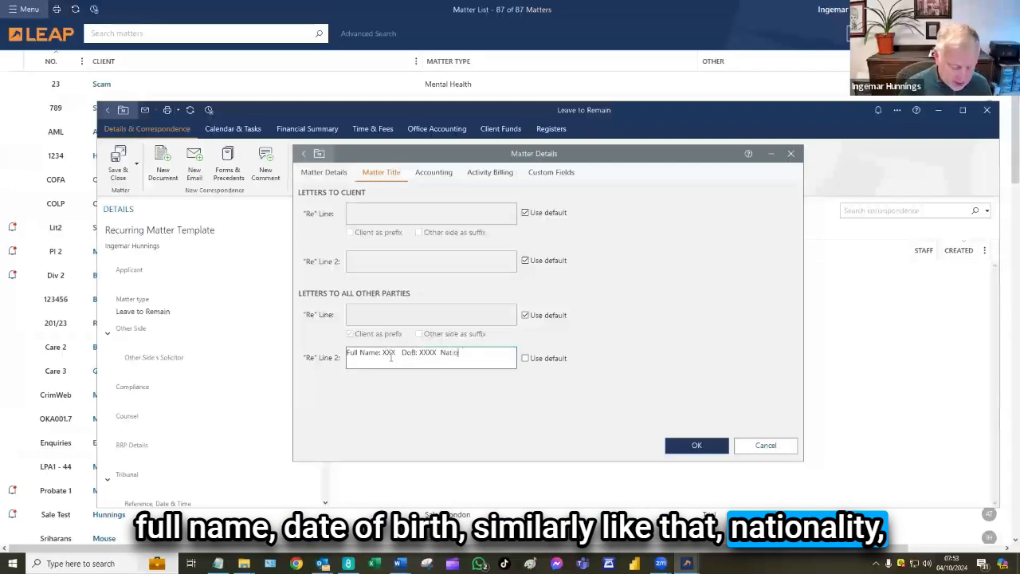
{"action": "type", "text": "nality: XXX"}
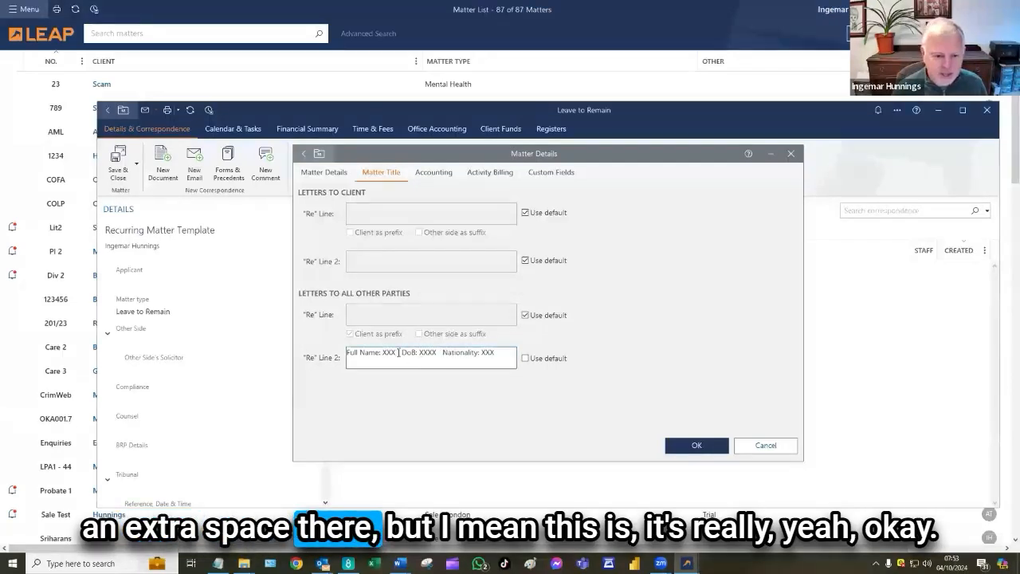
{"action": "left_click", "coordinate": [399, 352]}
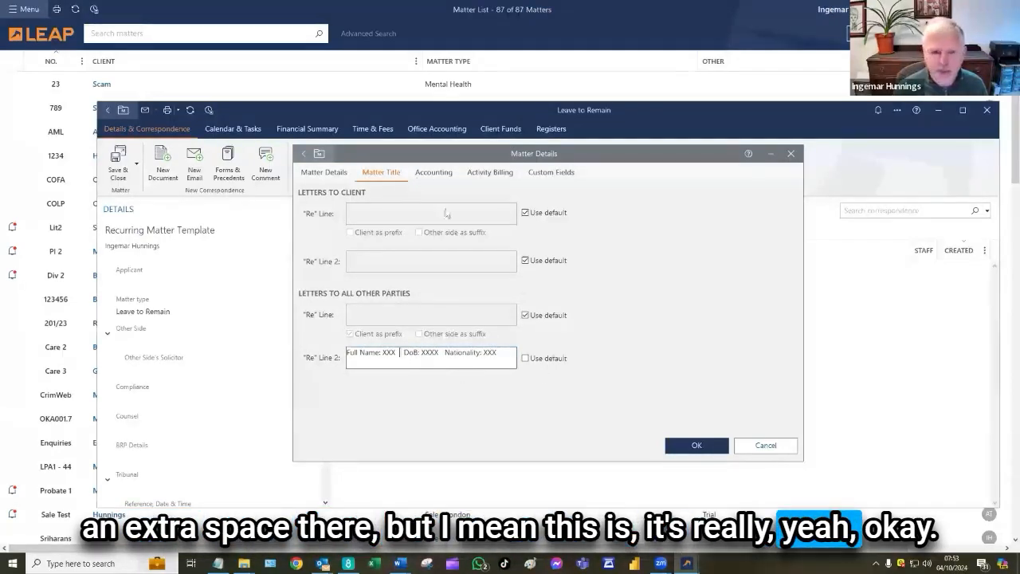
- Set the matter's fee estimate to £1,500.00 and turn off its Inc. Tax option
{"action": "left_click", "coordinate": [422, 174]}
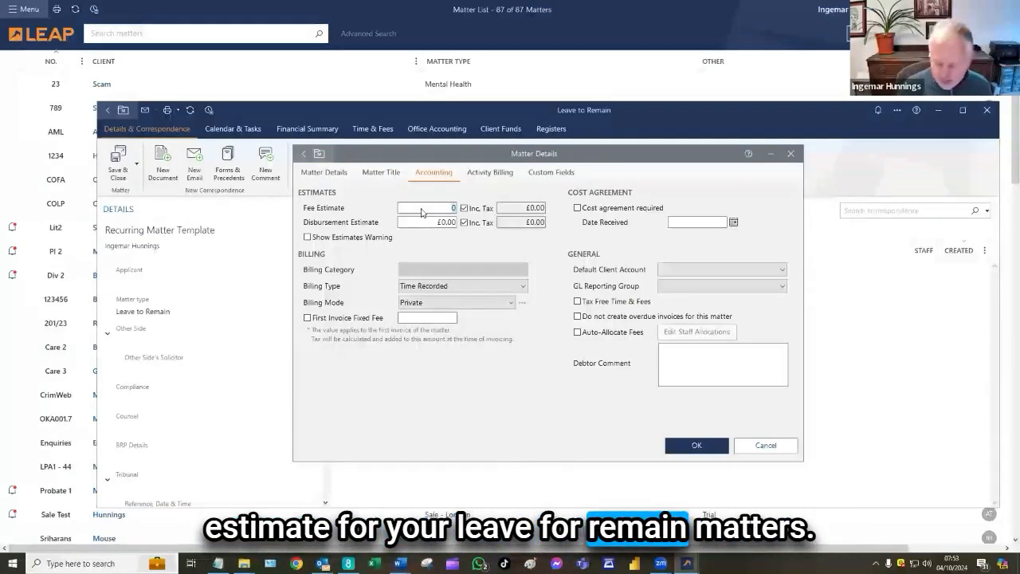
{"action": "type", "text": "1500"}
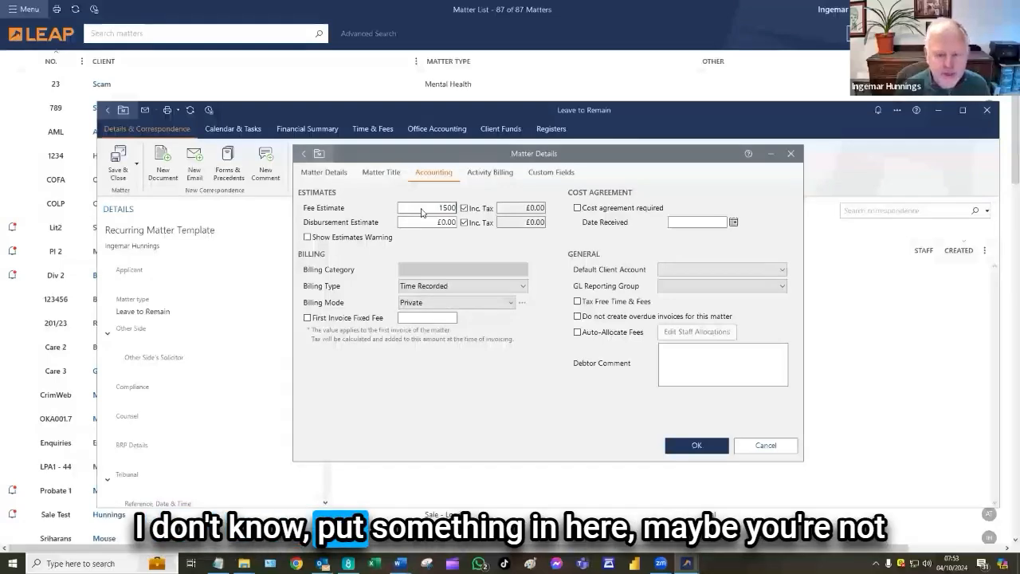
{"action": "left_click", "coordinate": [463, 208]}
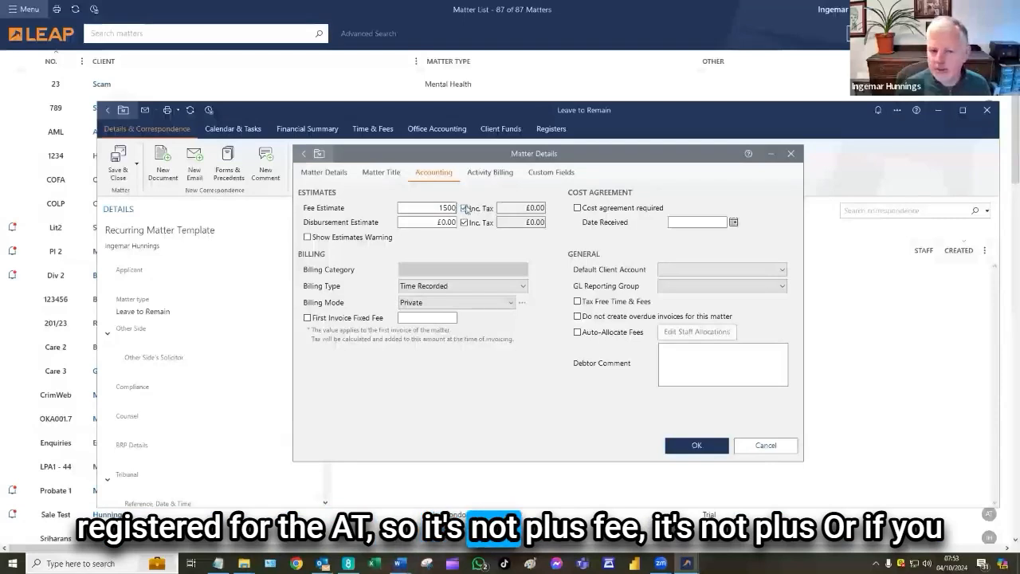
{"action": "left_click", "coordinate": [465, 208]}
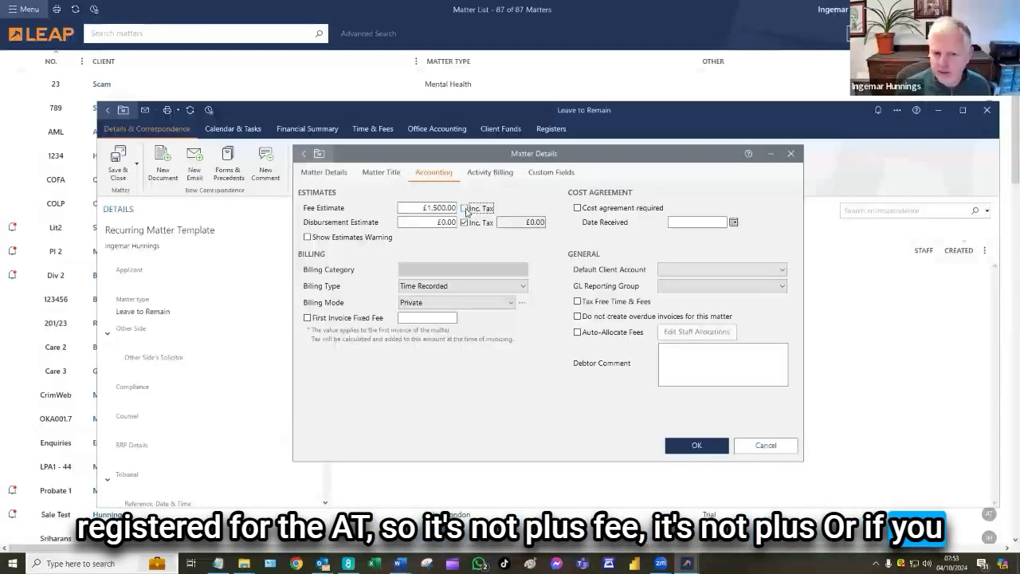
- In the accounting details, enable Inc. Tax for the fee estimate, Cost agreement required, and Tax Free Time & Fees
{"action": "left_click", "coordinate": [465, 208]}
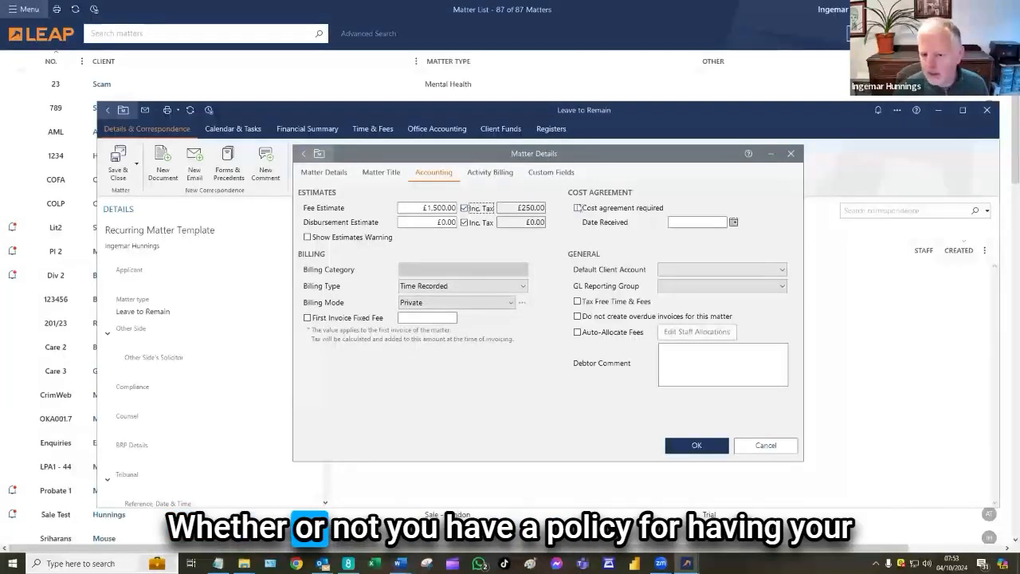
{"action": "left_click", "coordinate": [577, 209]}
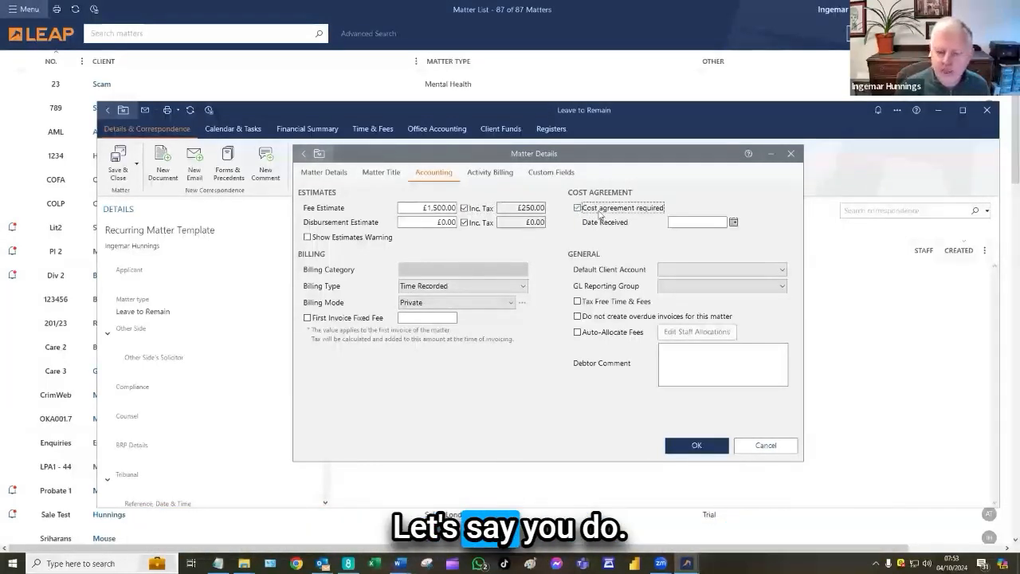
{"action": "left_click", "coordinate": [576, 302]}
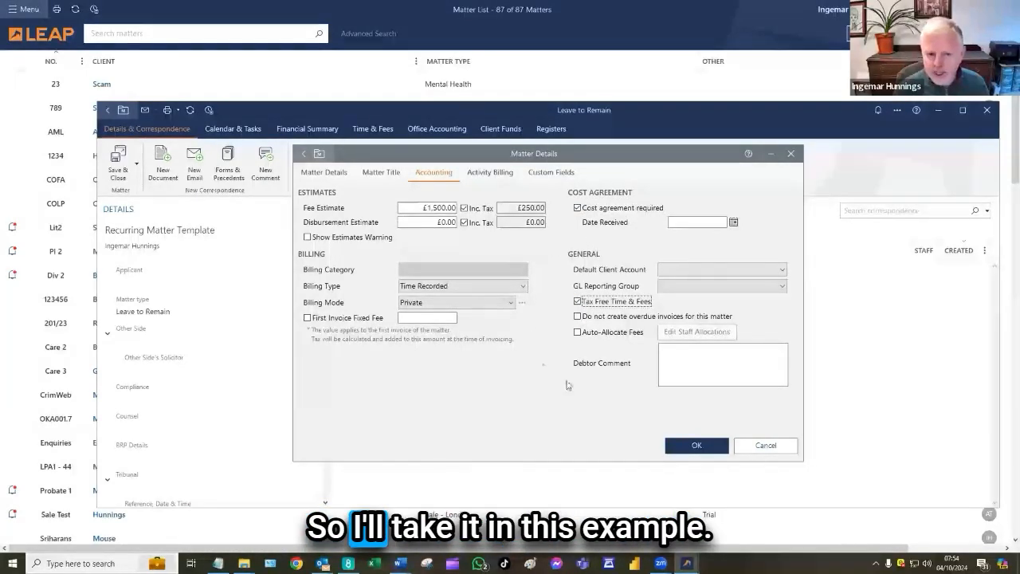
{"action": "left_click", "coordinate": [695, 446]}
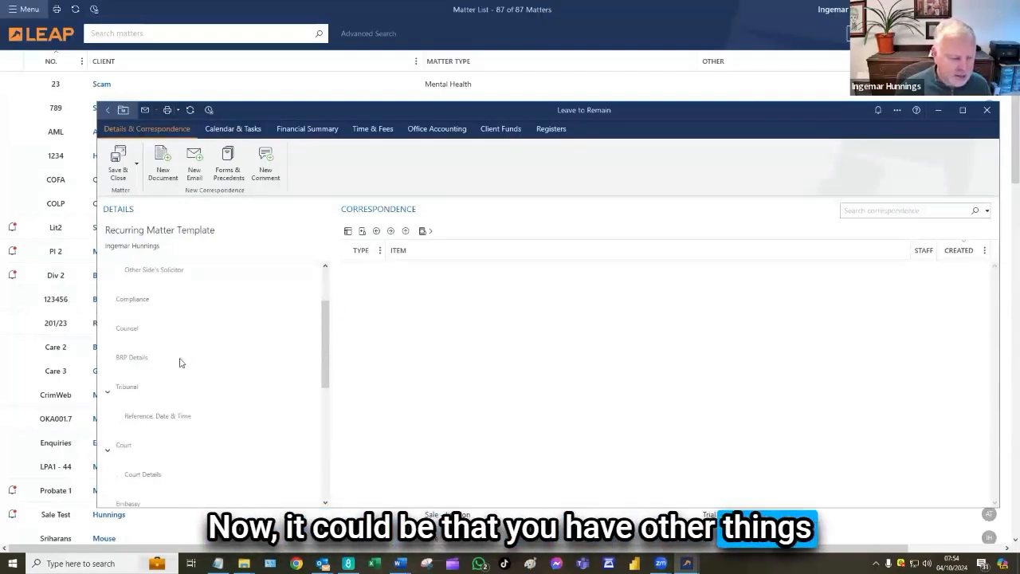
- Edit the template's table types and activate the Employer matter table
{"action": "scroll", "coordinate": [180, 363], "scroll_direction": "down", "scroll_amount": 8}
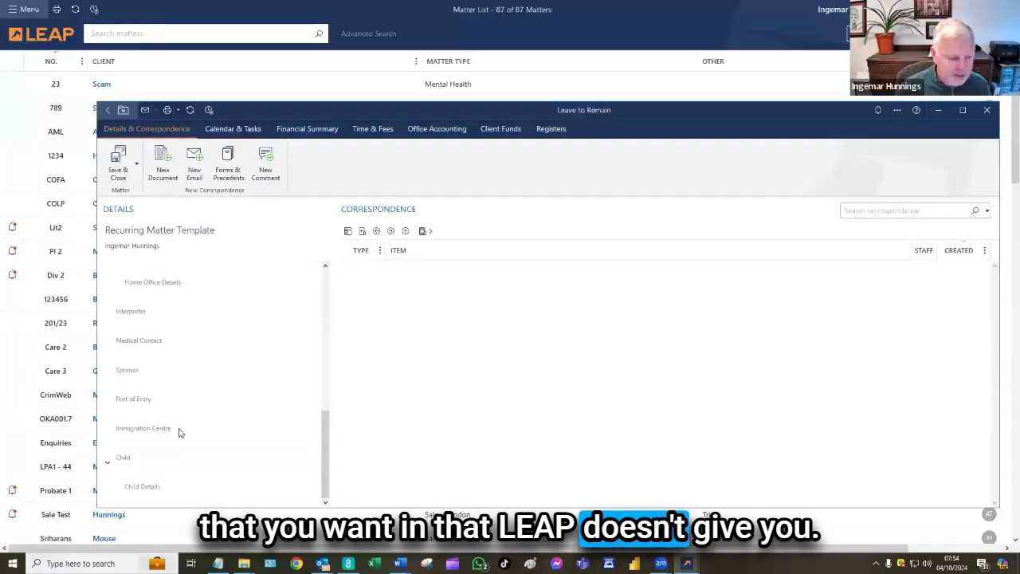
{"action": "scroll", "coordinate": [188, 403], "scroll_direction": "up", "scroll_amount": 5}
{"action": "scroll", "coordinate": [188, 398], "scroll_direction": "down", "scroll_amount": 5}
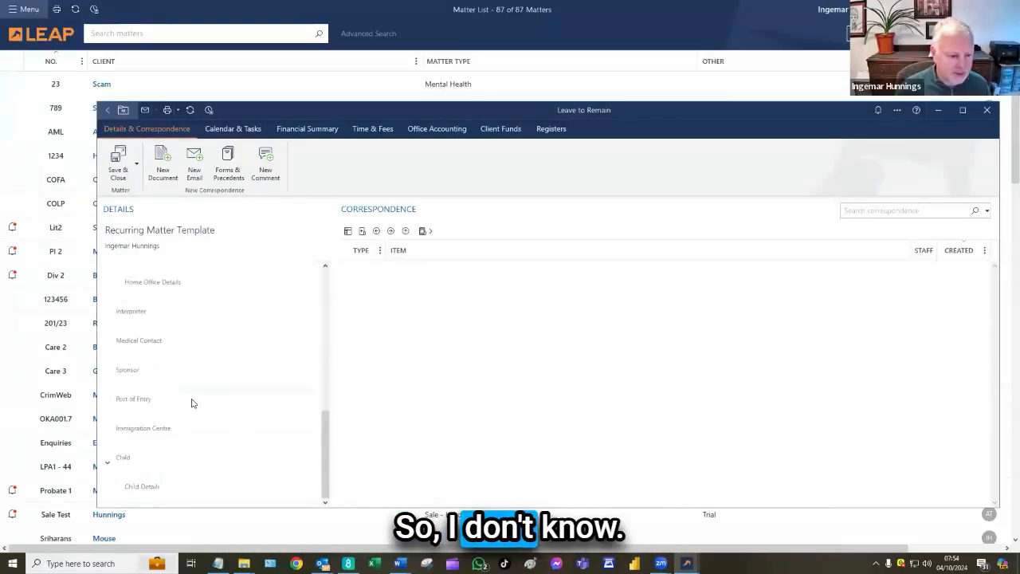
{"action": "scroll", "coordinate": [191, 403], "scroll_direction": "up", "scroll_amount": 5}
{"action": "right_click", "coordinate": [186, 249]}
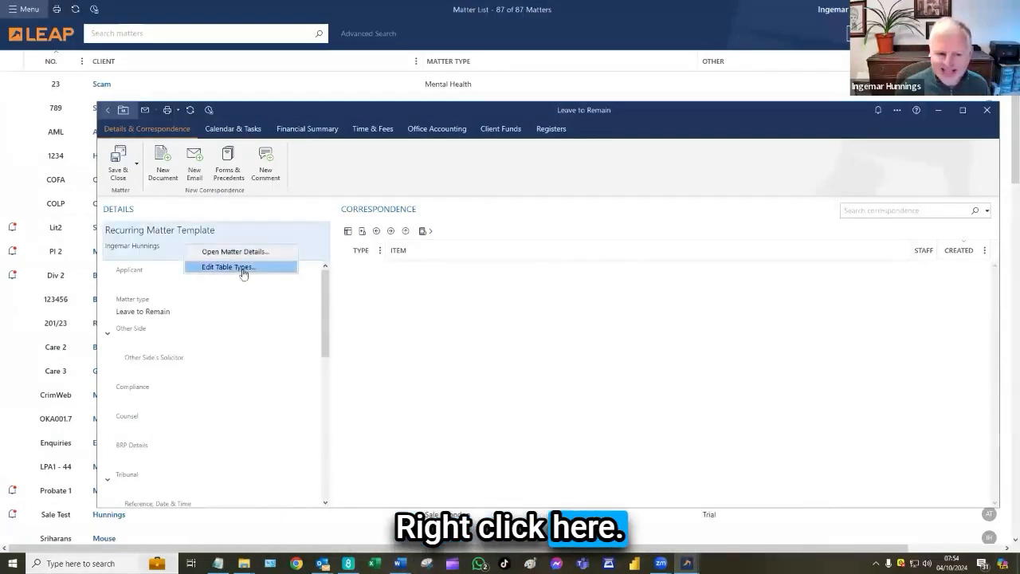
{"action": "left_click", "coordinate": [243, 267]}
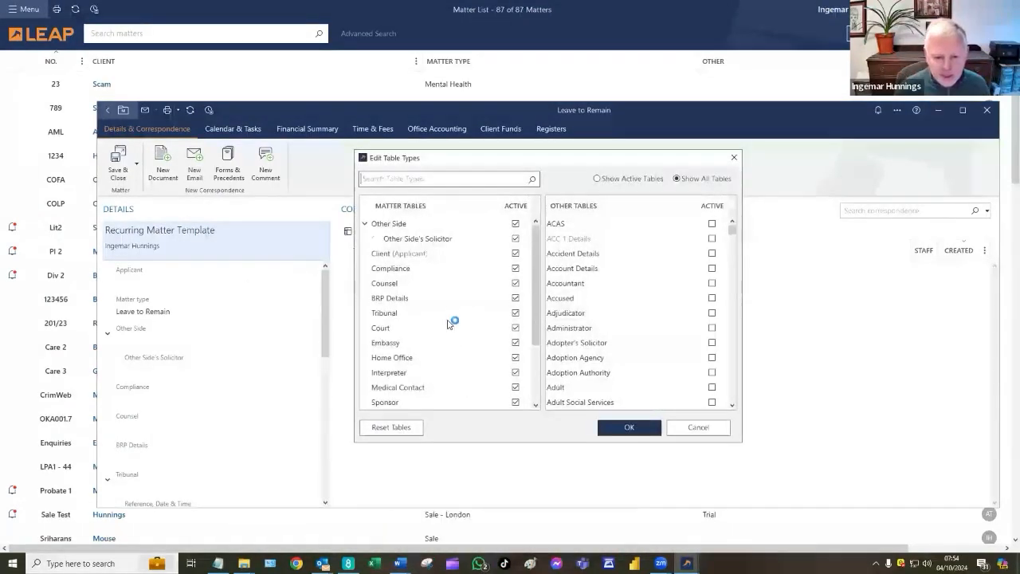
{"action": "scroll", "coordinate": [449, 321], "scroll_direction": "down", "scroll_amount": 2}
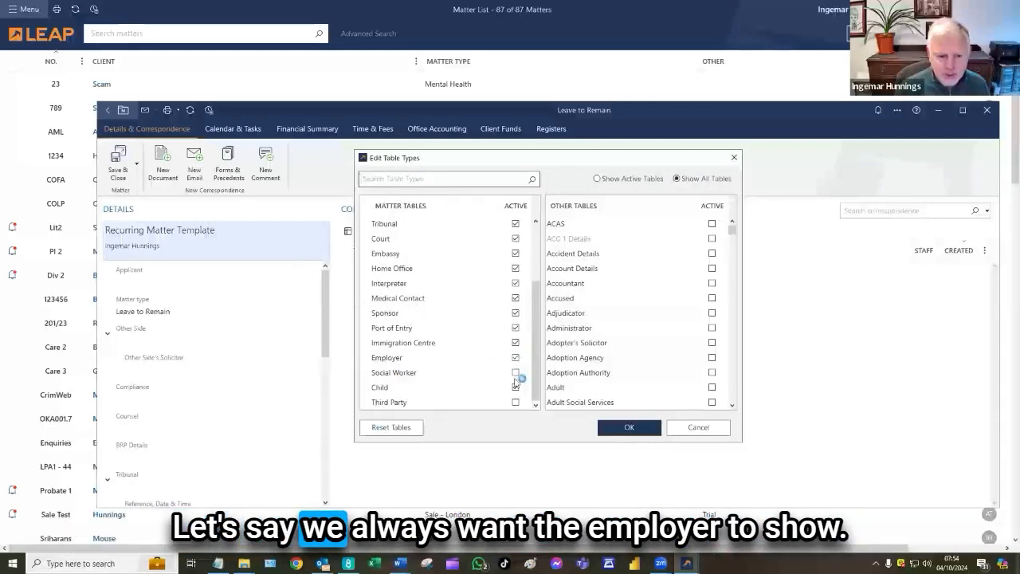
- Find and activate the additional Witness and General Practitioner tables, and apply the table type changes
{"action": "mouse_move", "coordinate": [735, 232]}
{"action": "left_mouse_down"}
{"action": "mouse_move", "coordinate": [737, 295]}
{"action": "mouse_move", "coordinate": [734, 226]}
{"action": "left_mouse_up"}
{"action": "left_click", "coordinate": [475, 176]}
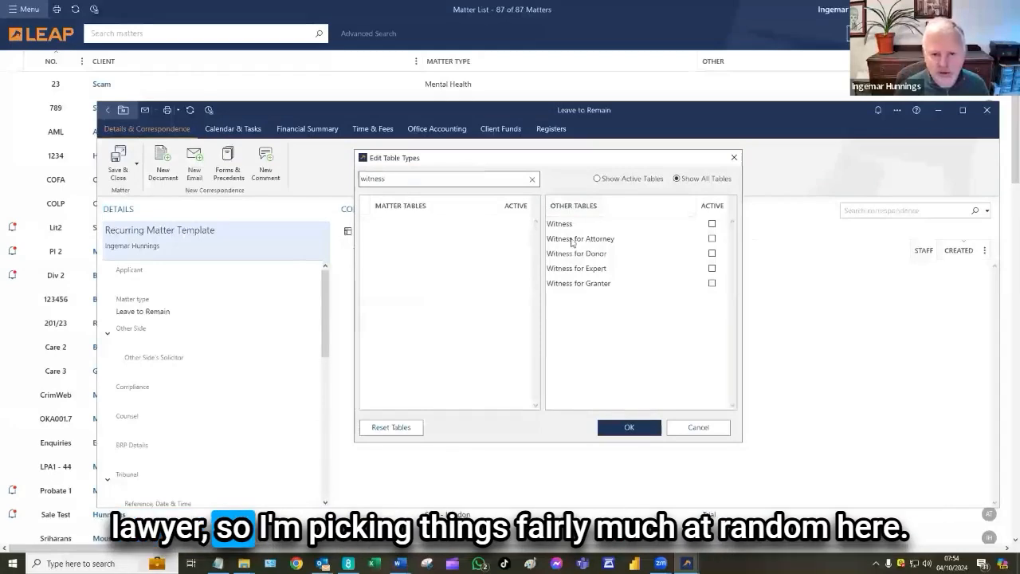
{"action": "left_click", "coordinate": [711, 224]}
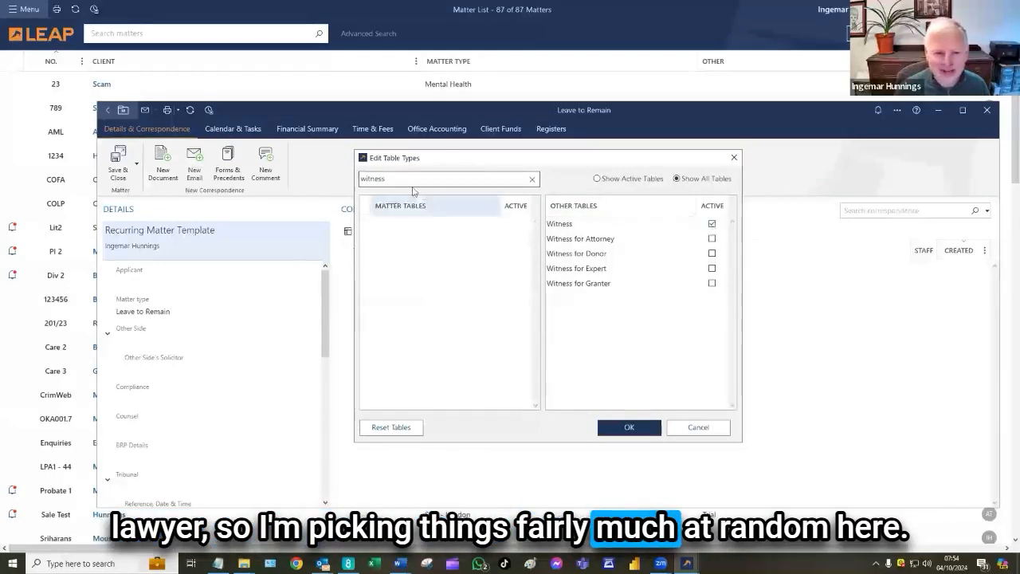
{"action": "double_click", "coordinate": [359, 178]}
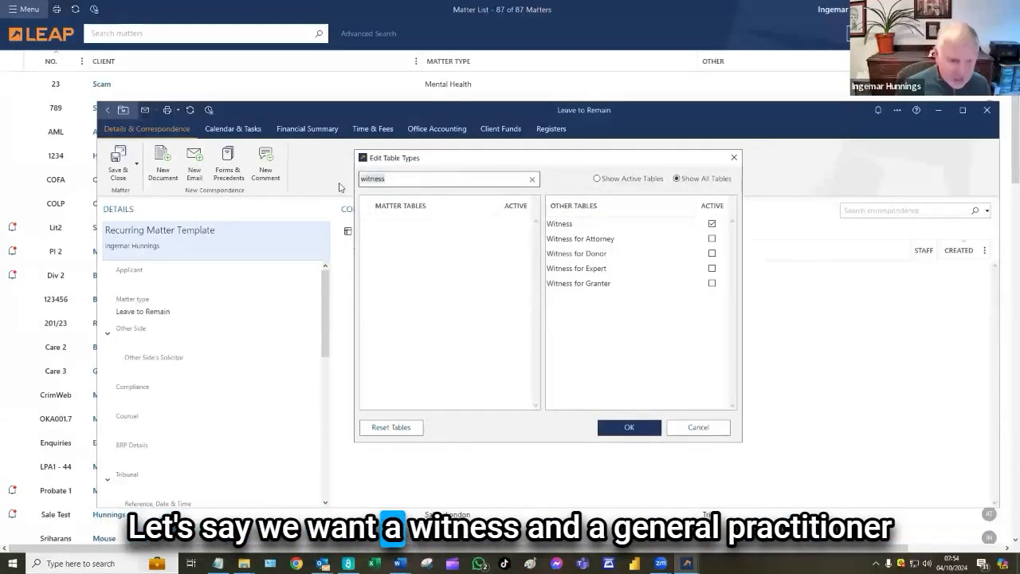
{"action": "type", "text": "Gener"}
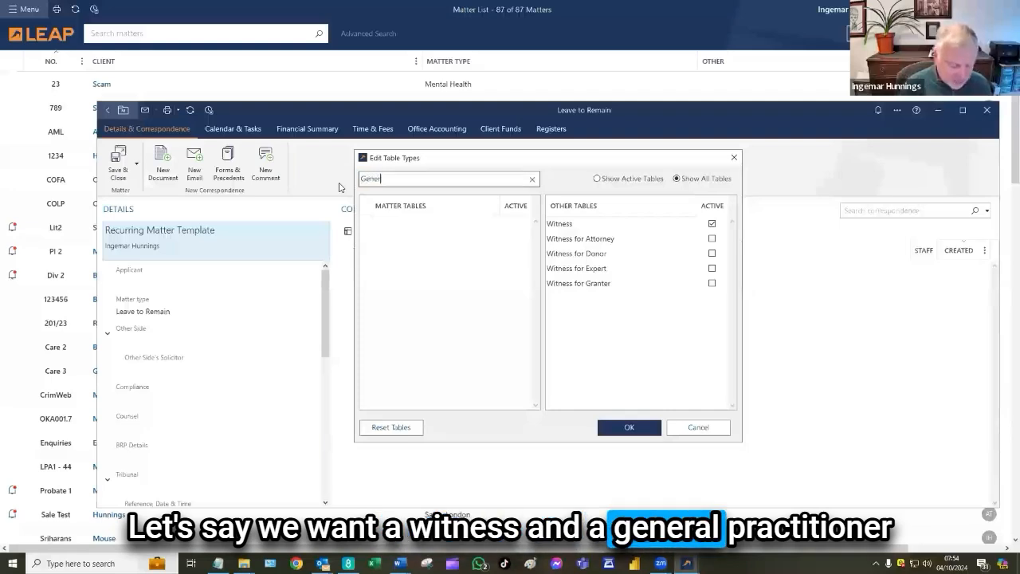
{"action": "left_click", "coordinate": [712, 224]}
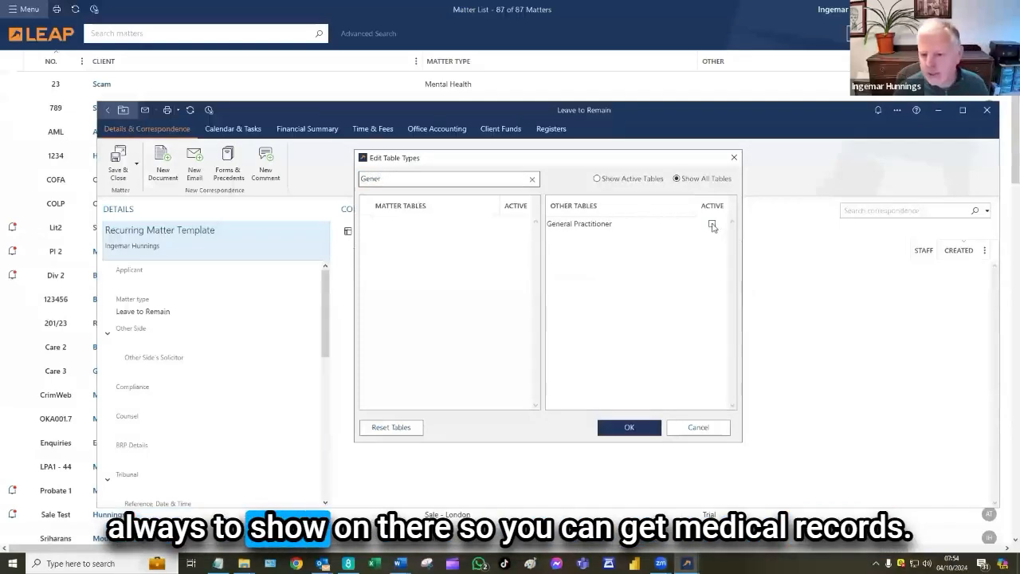
{"action": "left_click", "coordinate": [635, 433]}
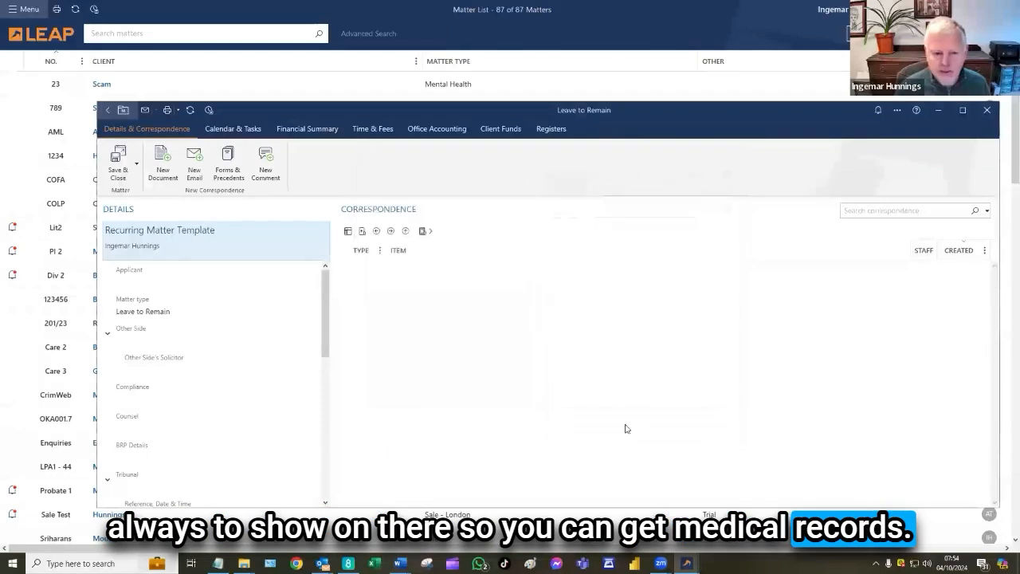
- Reposition the Employer card between Port of Entry and Immigration Centre in the template's details
{"action": "left_click_drag", "start_coordinate": [322, 334], "coordinate": [321, 498]}
{"action": "left_click_drag", "start_coordinate": [145, 459], "coordinate": [234, 344]}
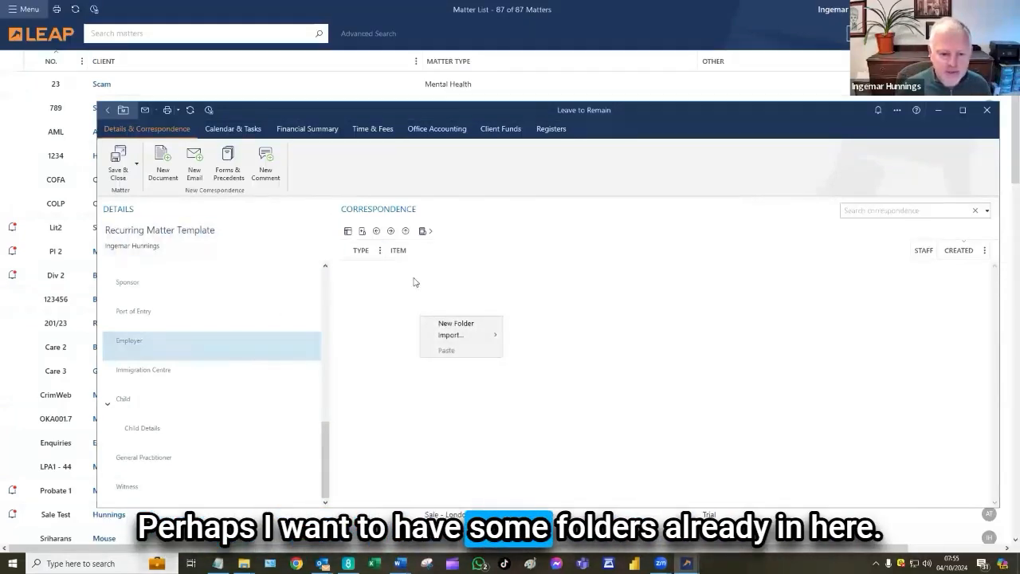
- Create two folders in the template's correspondence, named Evidence and Client Onboarding
{"action": "left_click", "coordinate": [459, 325]}
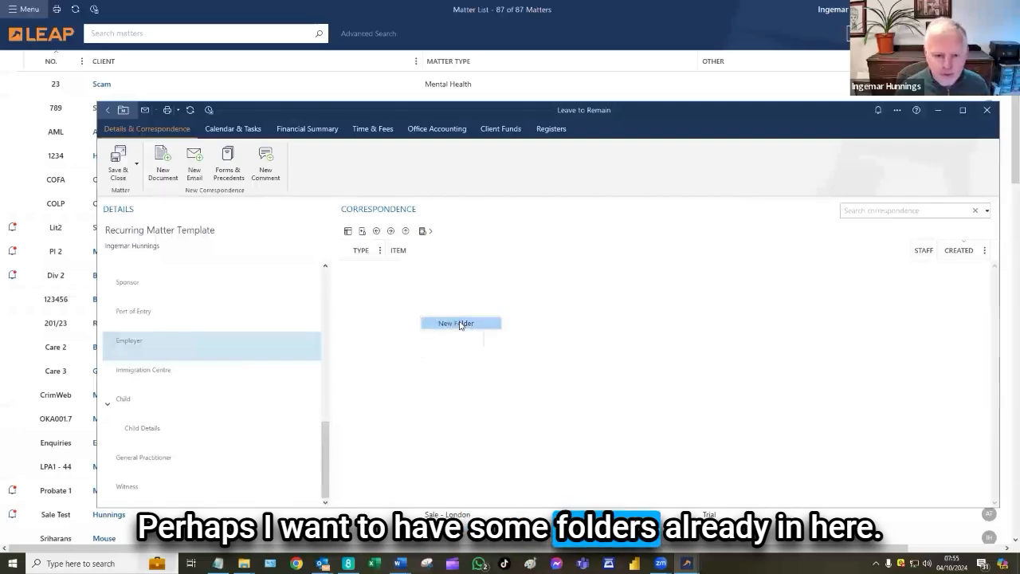
{"action": "type", "text": "Evidence"}
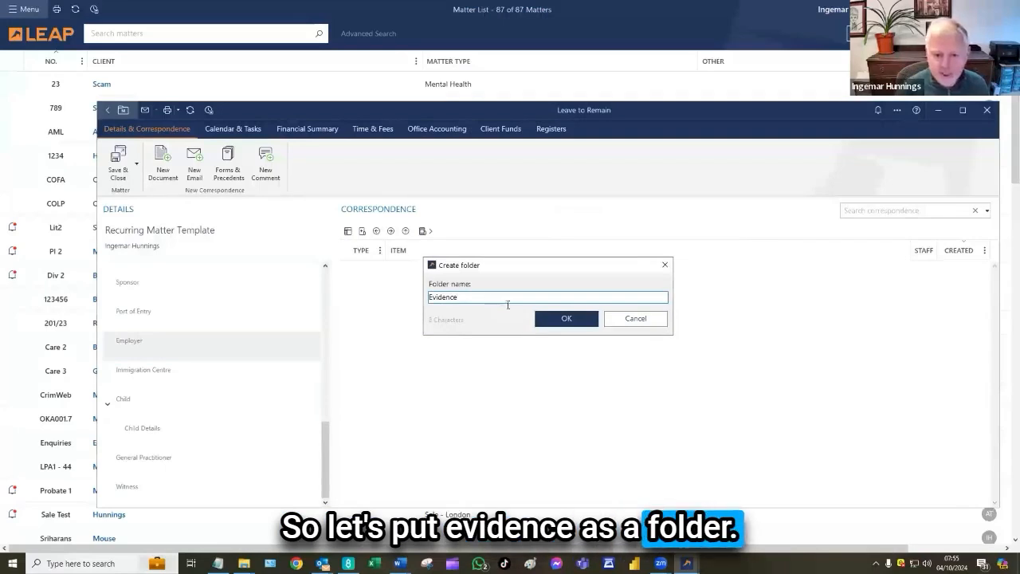
{"action": "left_click", "coordinate": [569, 323]}
{"action": "right_click", "coordinate": [460, 332]}
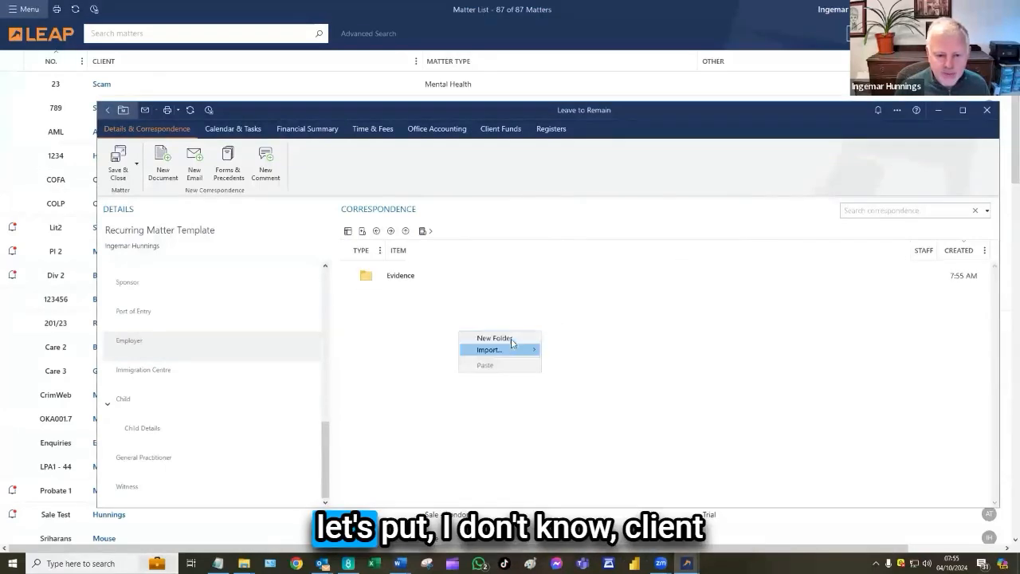
{"action": "left_click", "coordinate": [511, 339]}
{"action": "type", "text": "Clinet "}
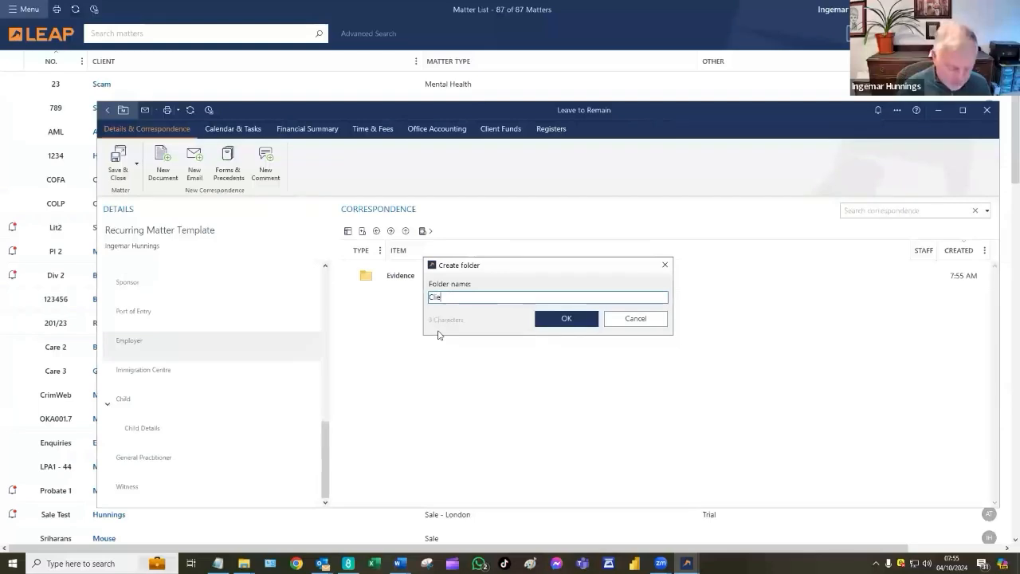
{"action": "type", "text": "Onboarding"}
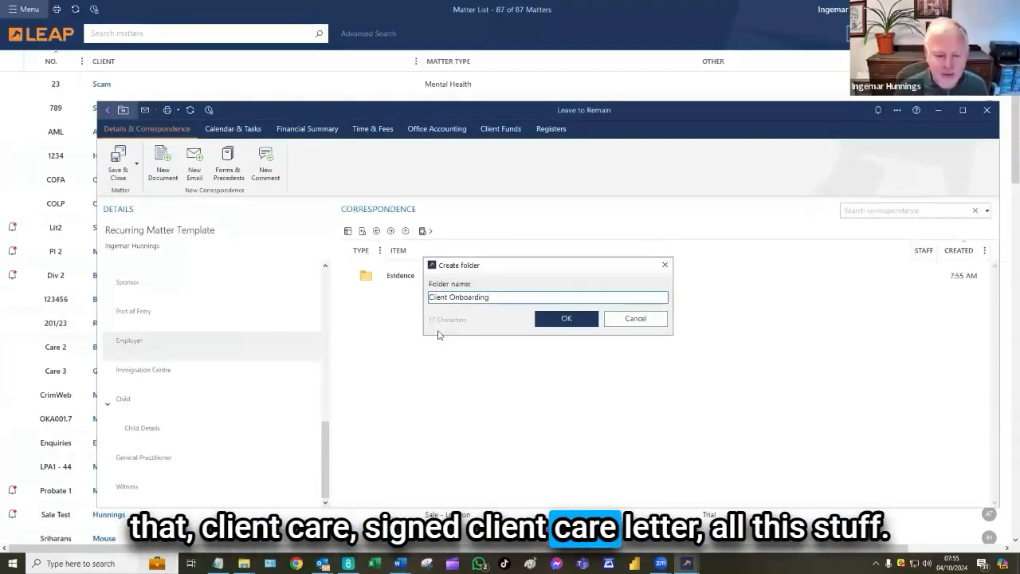
{"action": "left_click", "coordinate": [567, 318]}
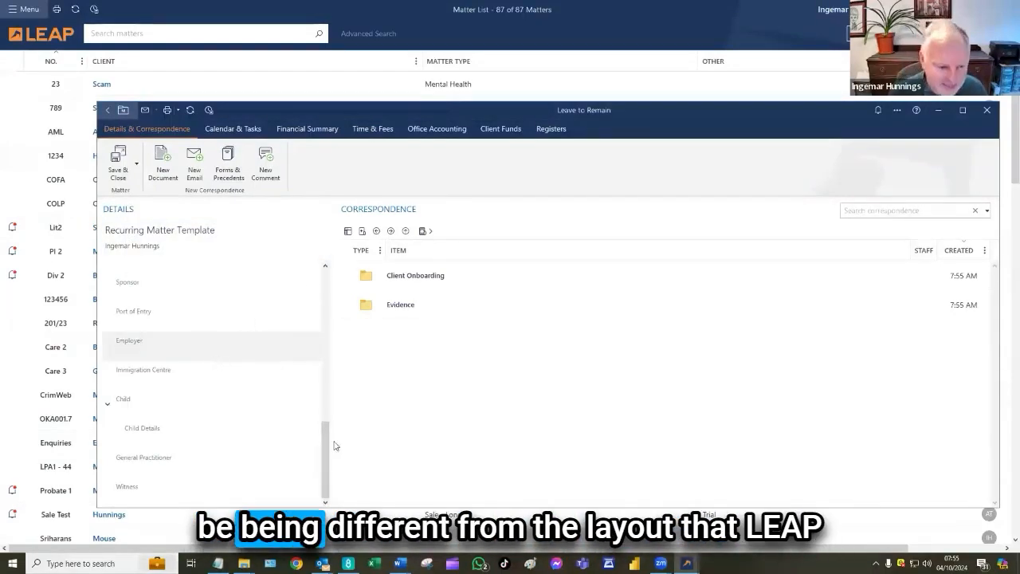
- Save and close the Leave to Remain template
{"action": "left_click_drag", "start_coordinate": [326, 461], "coordinate": [275, 243]}
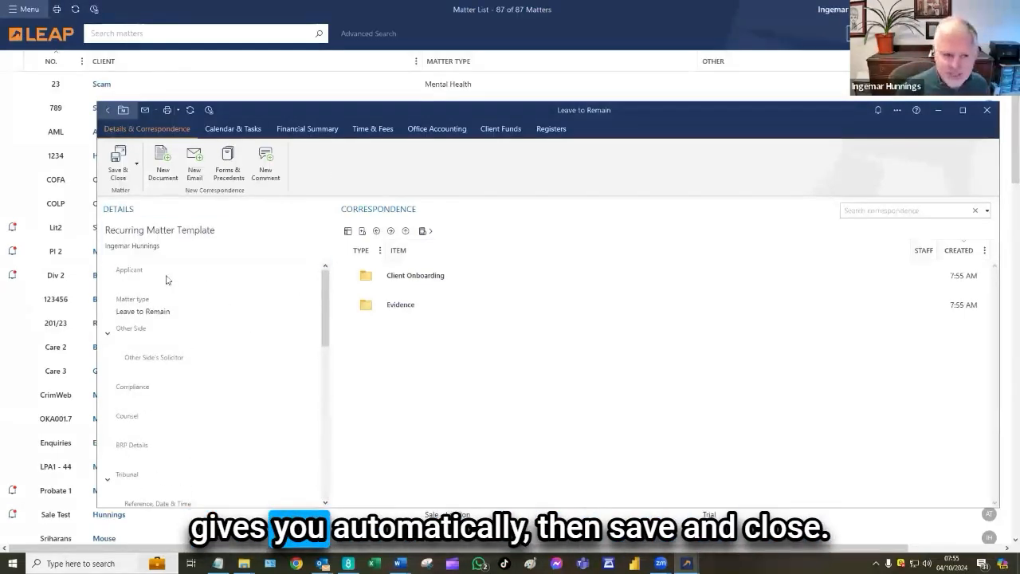
{"action": "left_click", "coordinate": [119, 162]}
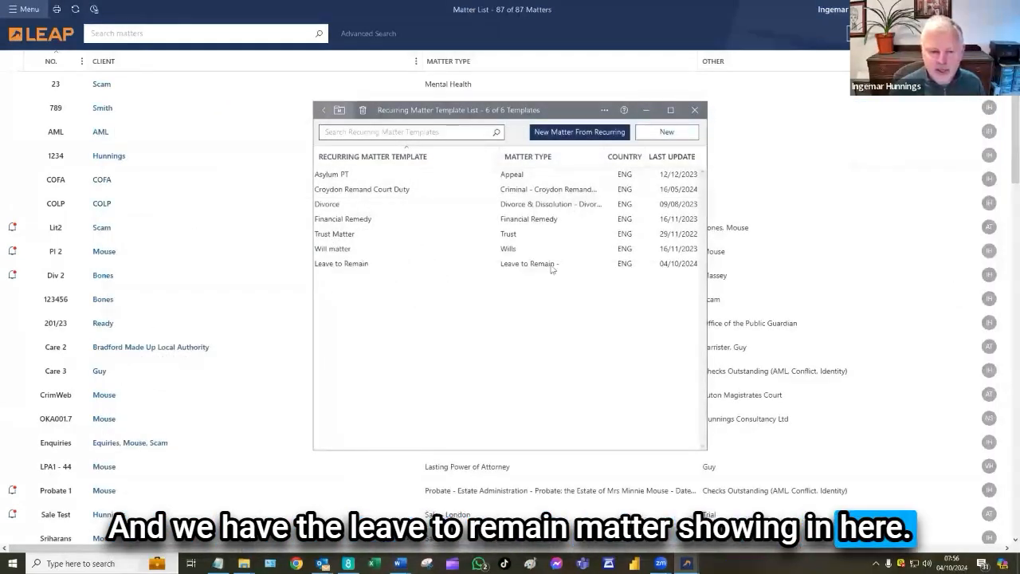
- Reopen the Leave to Remain template for modification and try to save its matter type with an empty manual description
{"action": "right_click", "coordinate": [521, 270]}
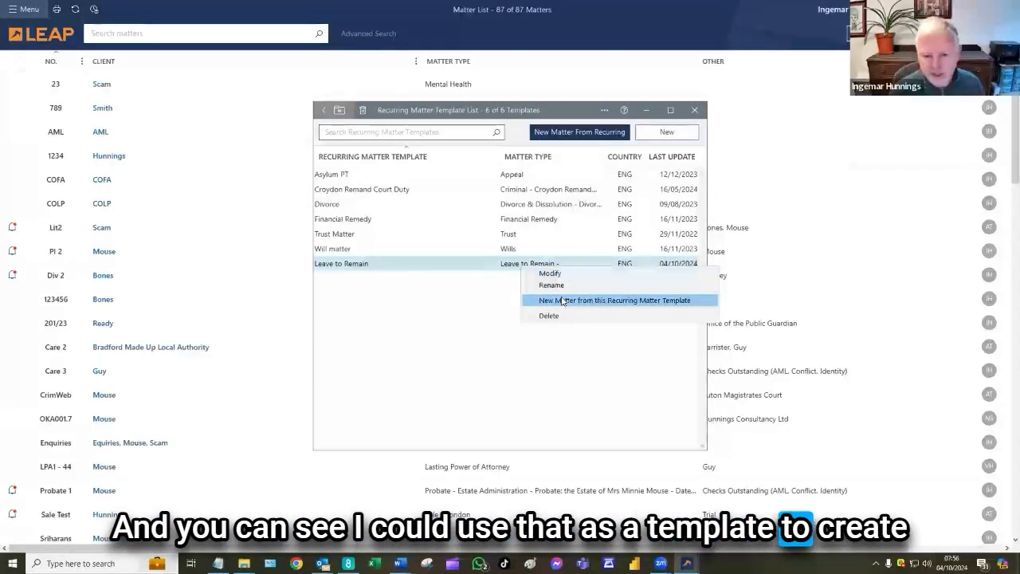
{"action": "left_click", "coordinate": [550, 273]}
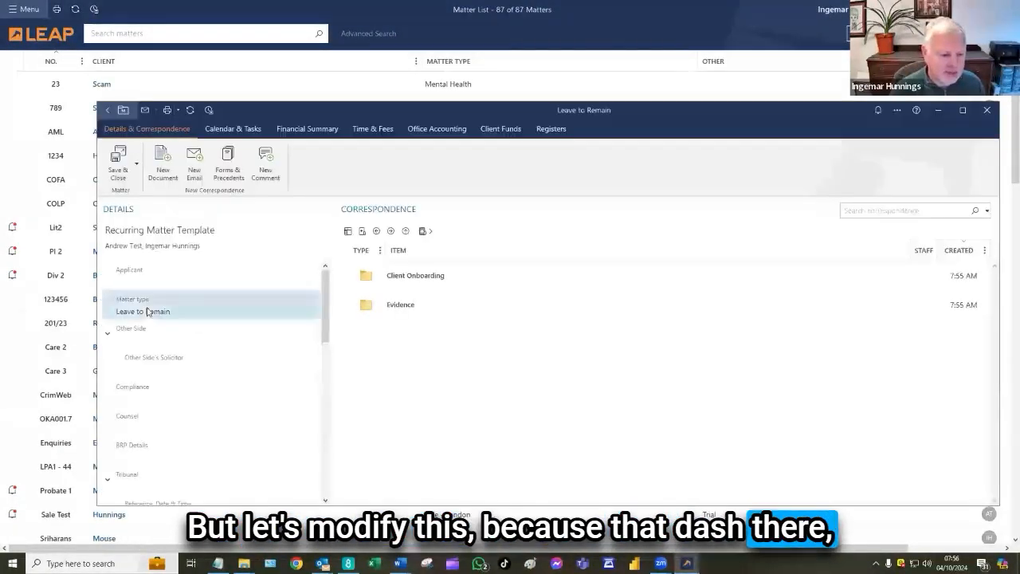
{"action": "left_click", "coordinate": [147, 312]}
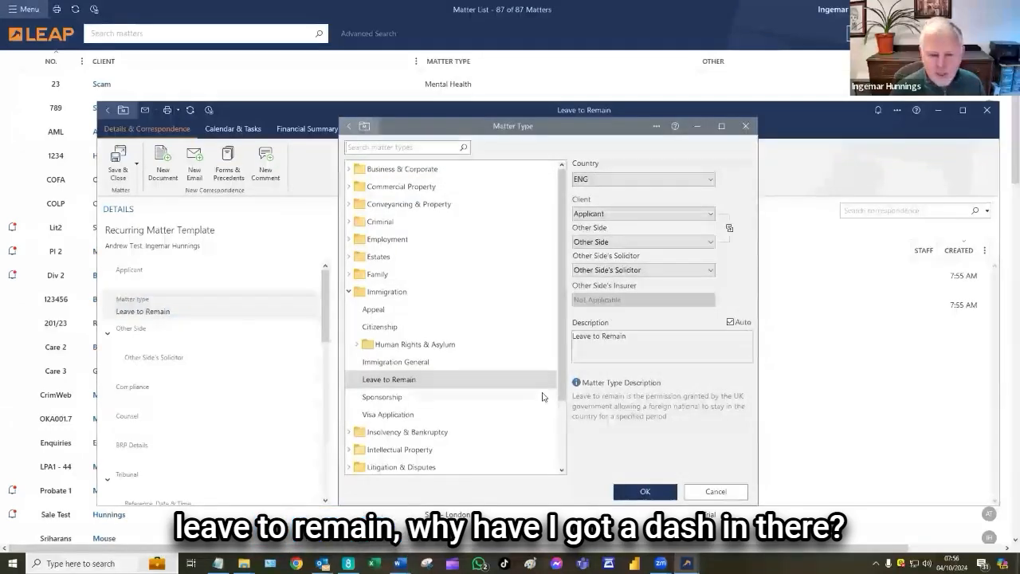
{"action": "left_click", "coordinate": [729, 322]}
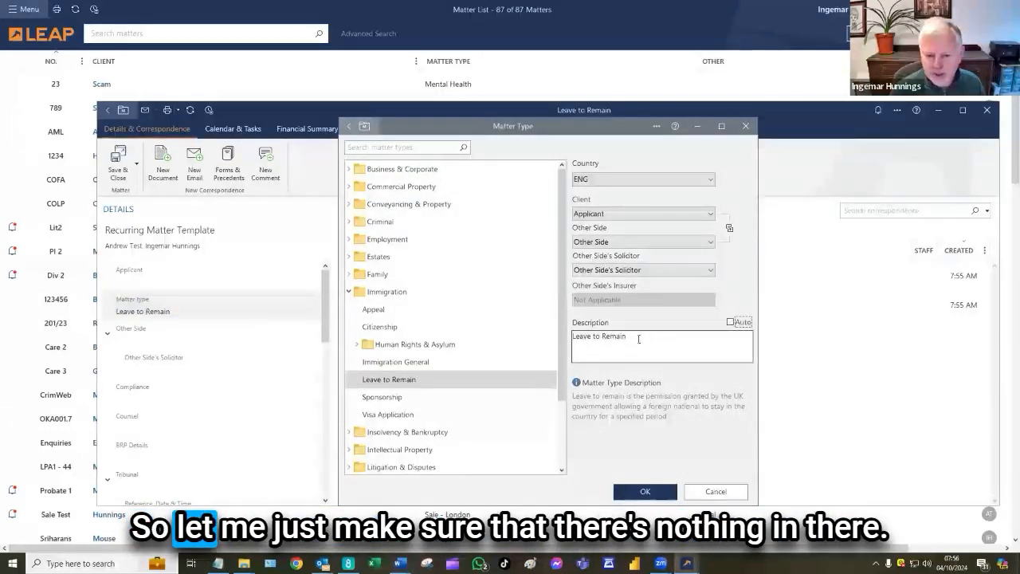
{"action": "left_click_drag", "start_coordinate": [481, 335], "coordinate": [496, 334]}
{"action": "key", "text": "Delete"}
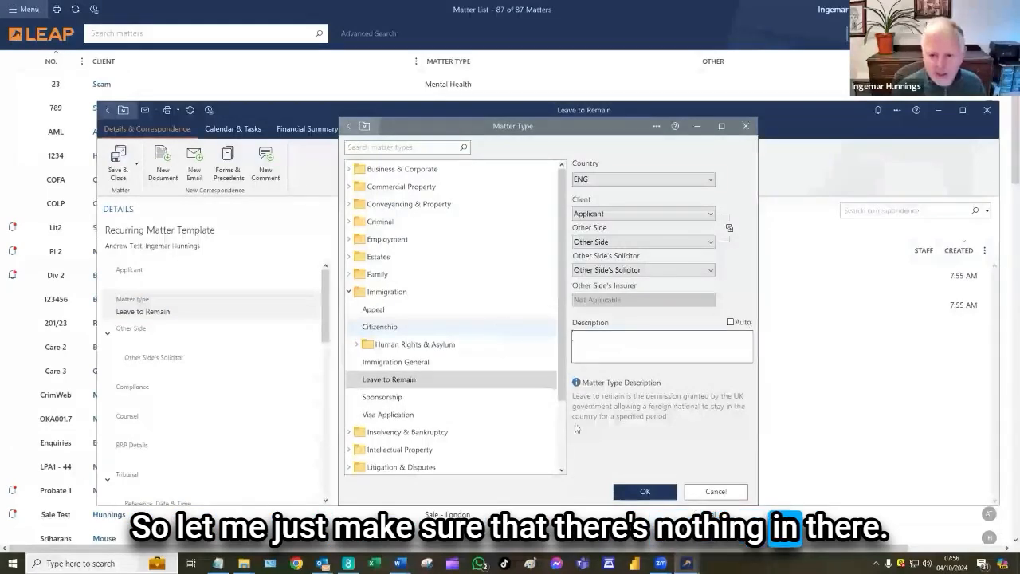
{"action": "left_click", "coordinate": [645, 493]}
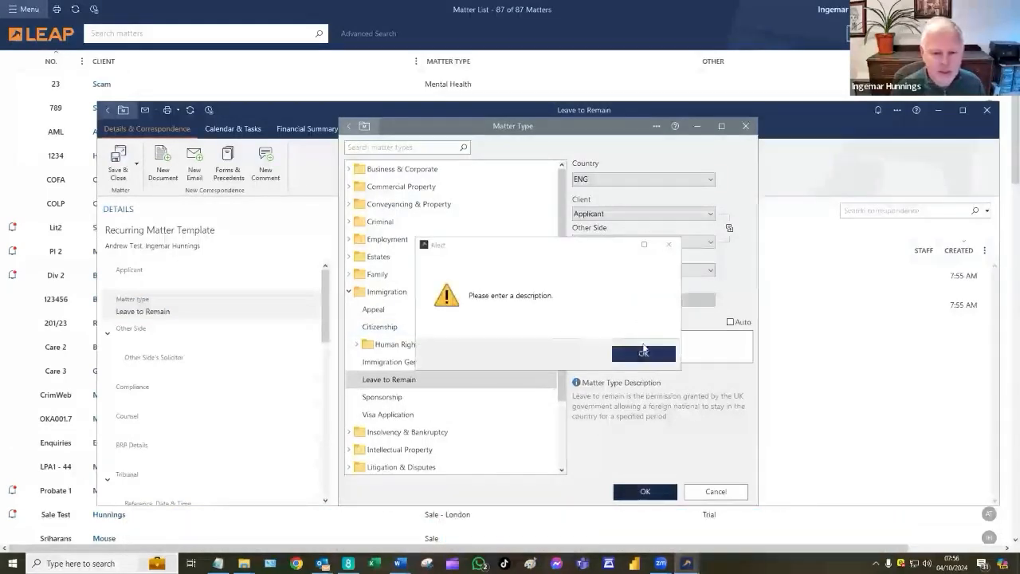
{"action": "left_click", "coordinate": [642, 354]}
- Restore the automatic description for the Leave to Remain matter type and confirm it
{"action": "left_click", "coordinate": [730, 322]}
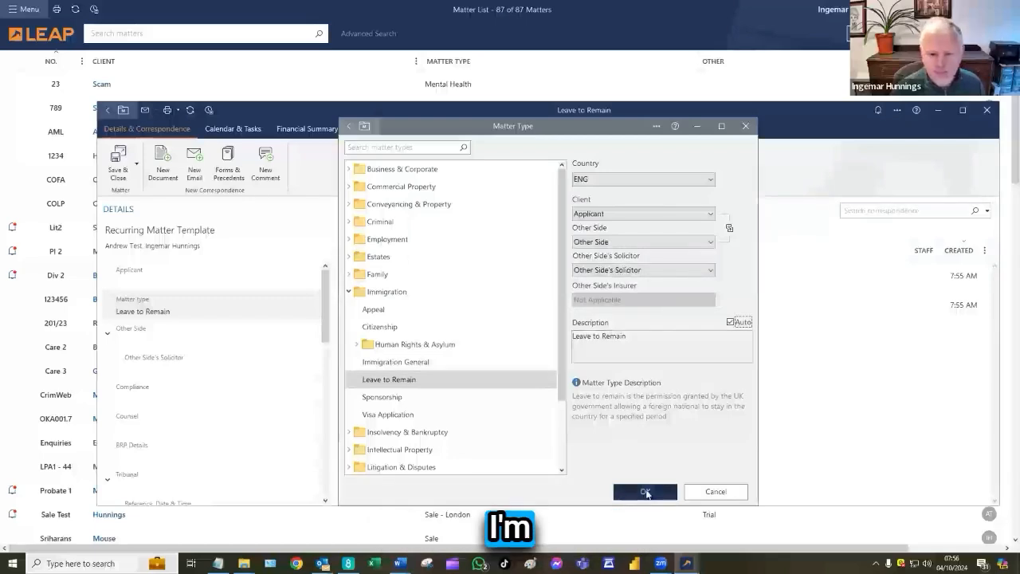
{"action": "left_click", "coordinate": [647, 492]}
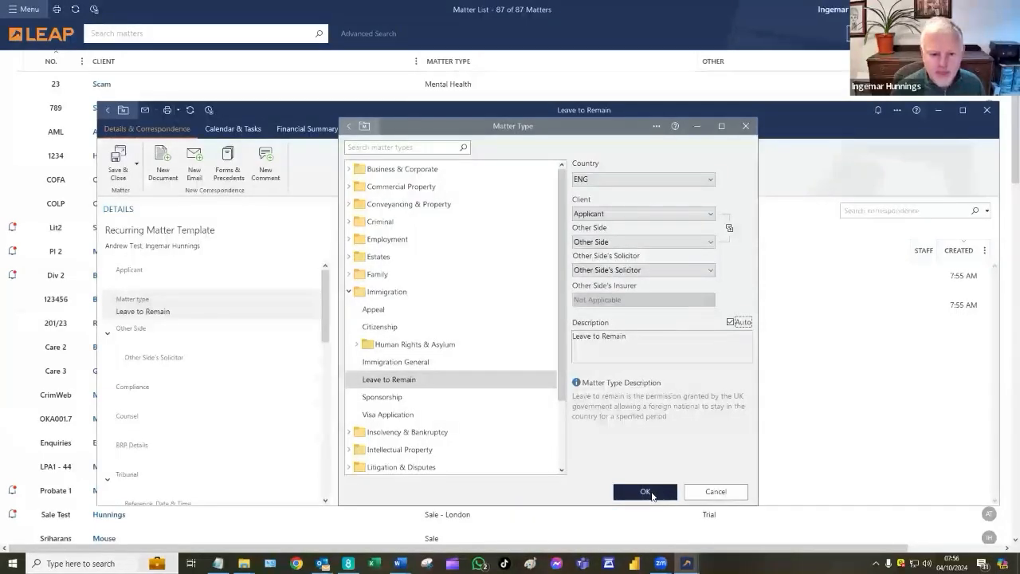
{"action": "left_click", "coordinate": [650, 493]}
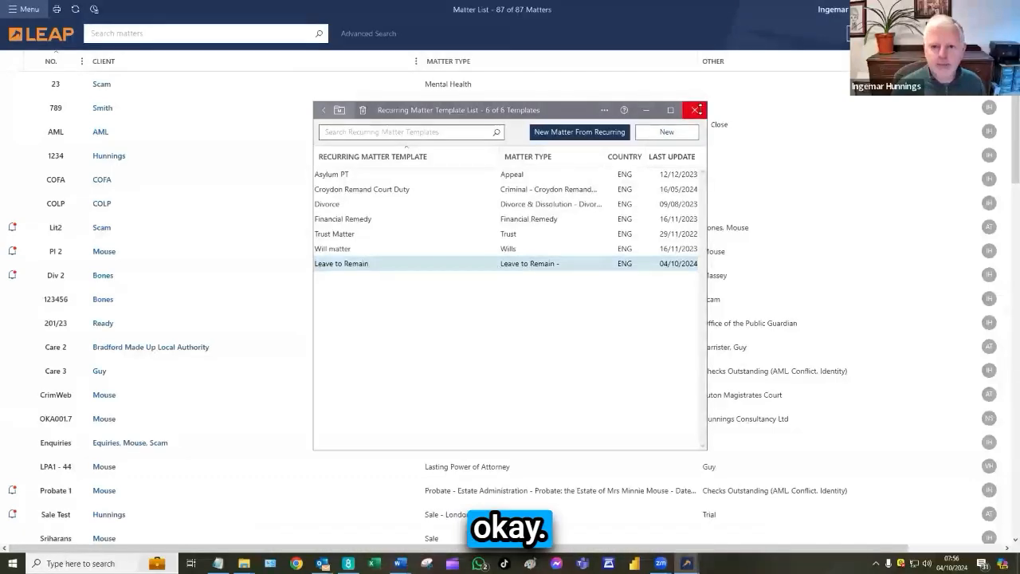
- Close the recurring template list and check the templates offered for creating a new matter
{"action": "left_click", "coordinate": [696, 108]}
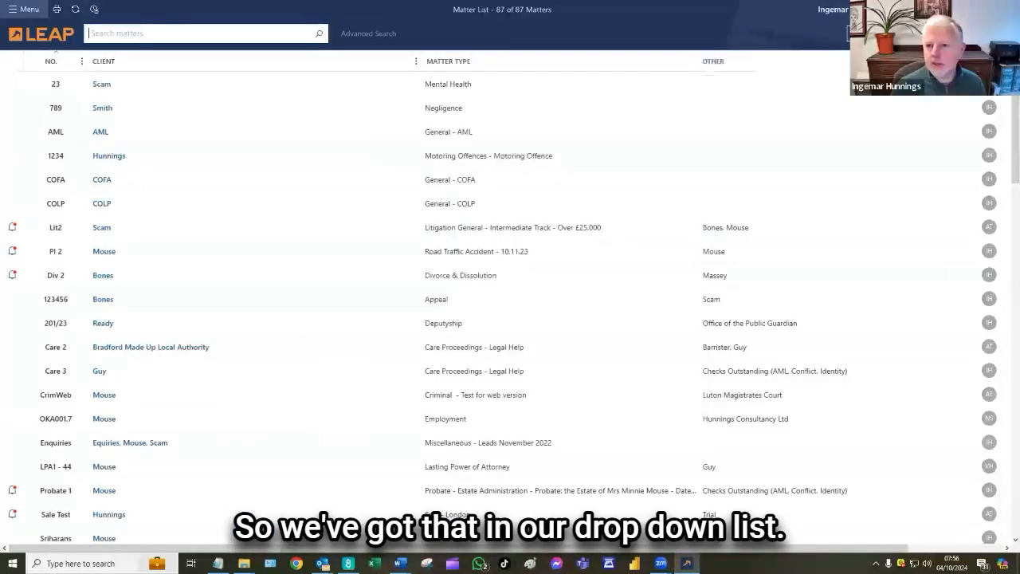
{"action": "left_click", "coordinate": [886, 33]}
{"action": "mouse_move", "coordinate": [886, 63]}
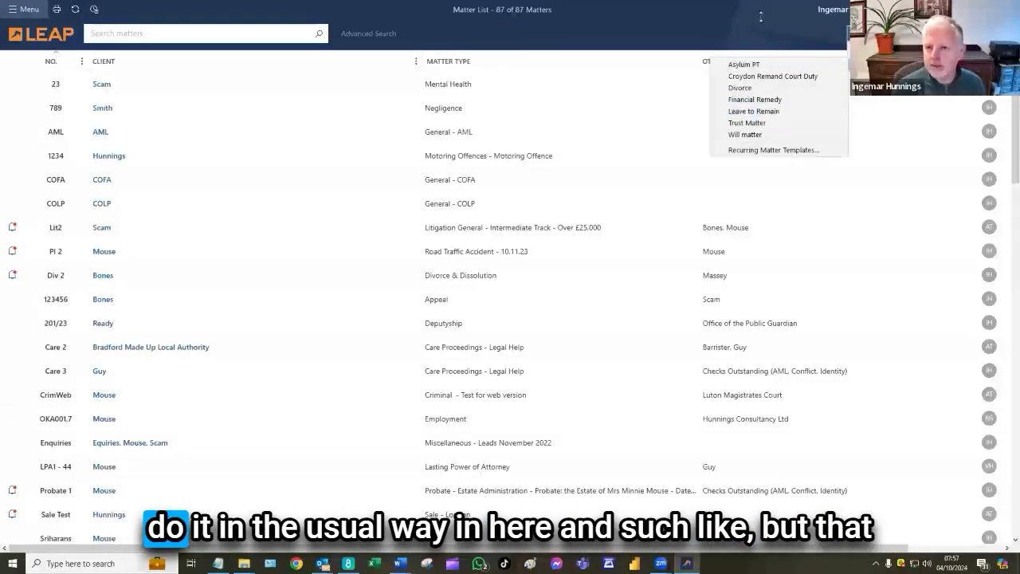
- Start a new matter the standard way with the Immigration matter type Leave to Remain and accept its matter details
{"action": "left_click", "coordinate": [864, 34]}
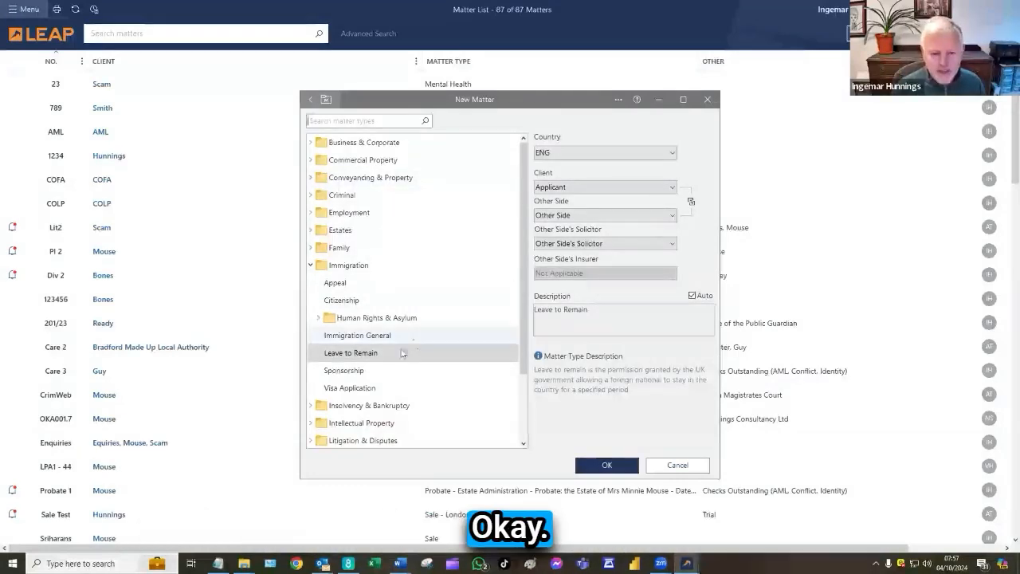
{"action": "left_click", "coordinate": [597, 466]}
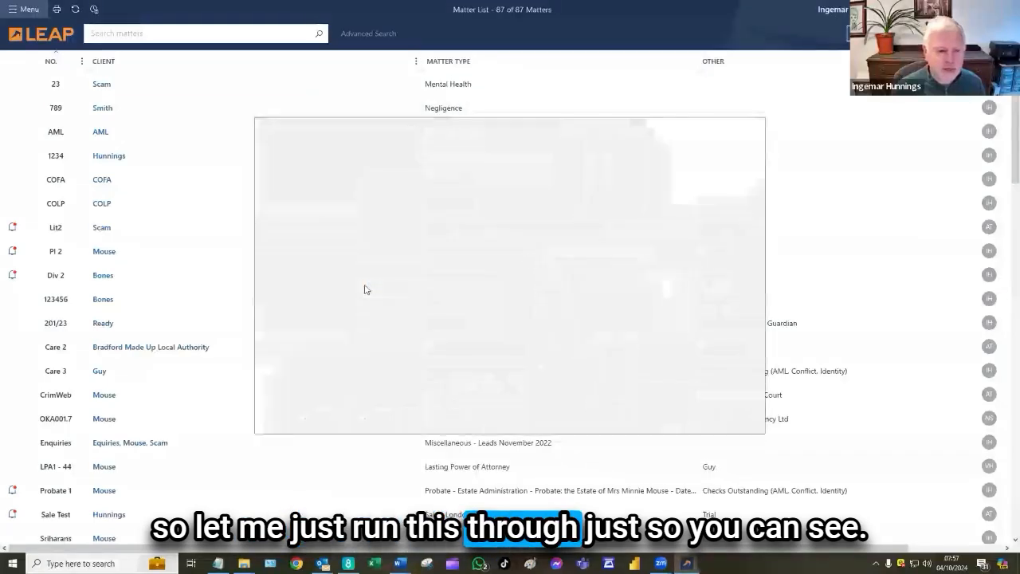
{"action": "left_click", "coordinate": [658, 417]}
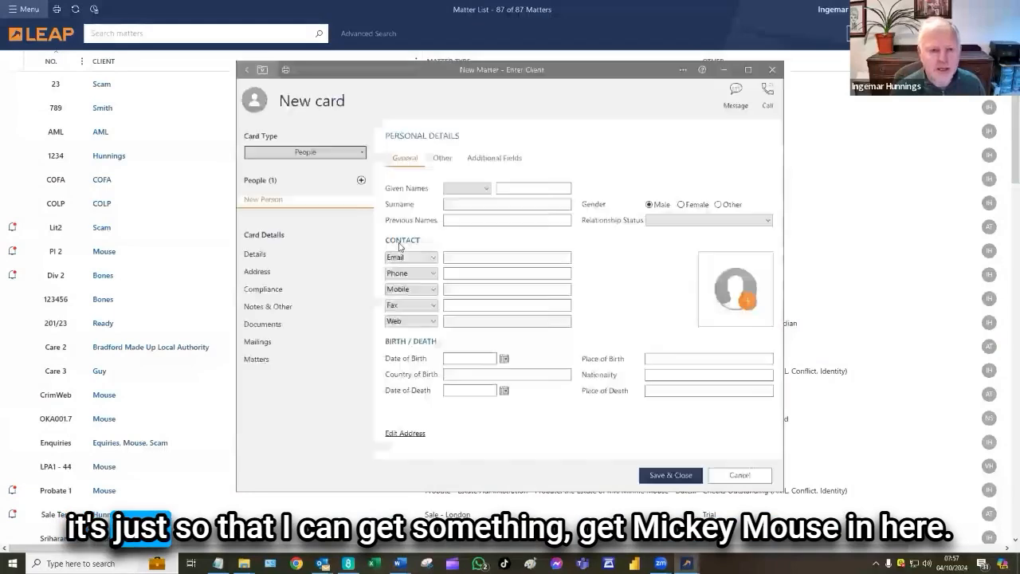
- Fill the client card from the existing person found by given name, and discard the resulting matter without saving
{"action": "left_click", "coordinate": [513, 188]}
{"action": "type", "text": "micky"}
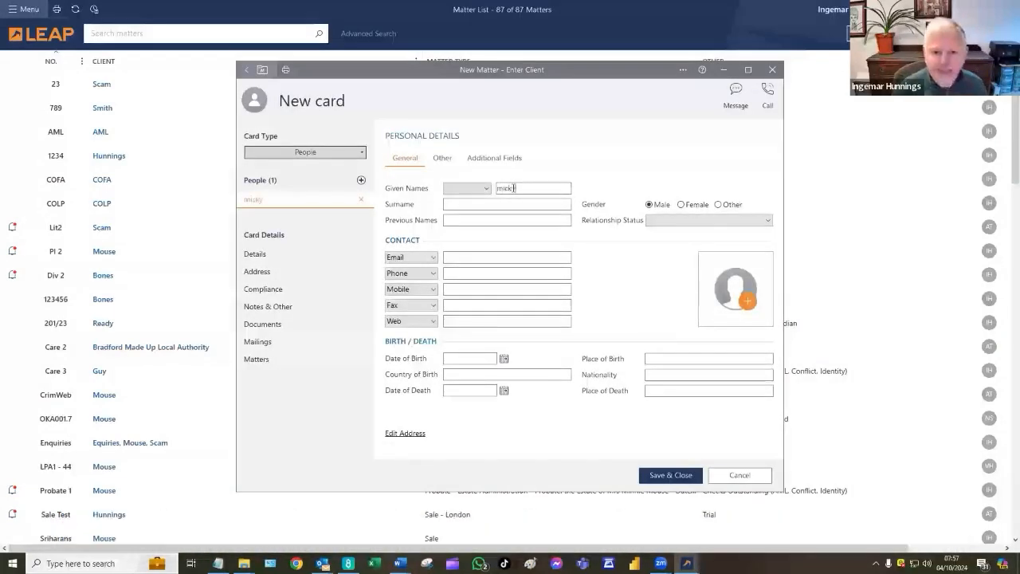
{"action": "left_click", "coordinate": [839, 202]}
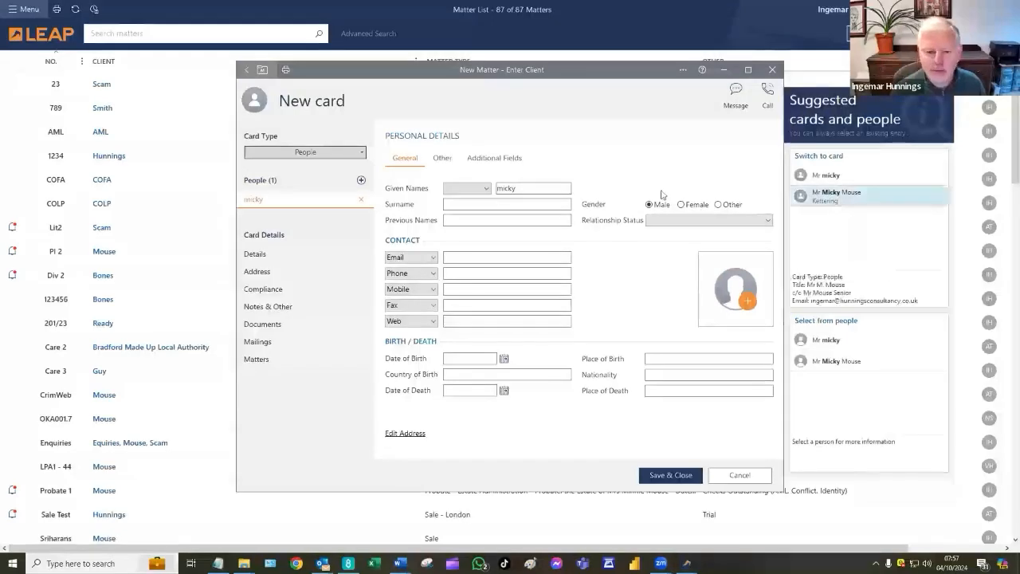
{"action": "double_click", "coordinate": [823, 197]}
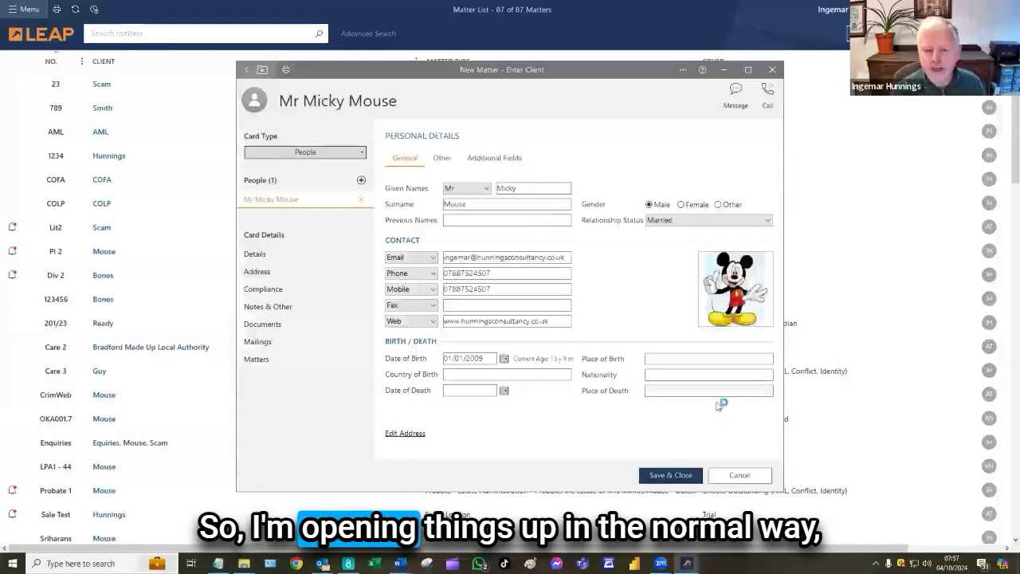
{"action": "left_click", "coordinate": [677, 476]}
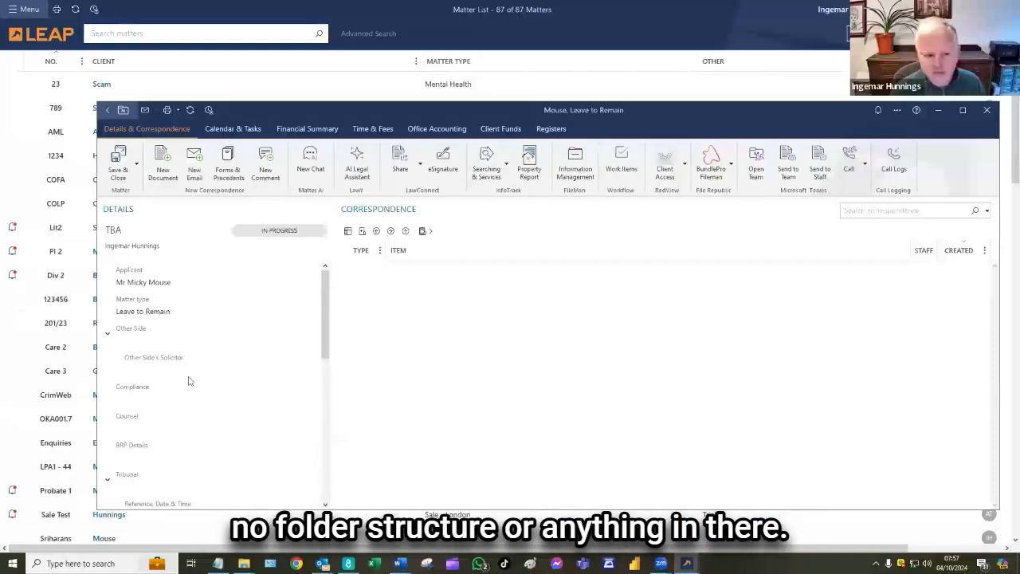
{"action": "left_click", "coordinate": [987, 110]}
{"action": "left_click", "coordinate": [574, 347]}
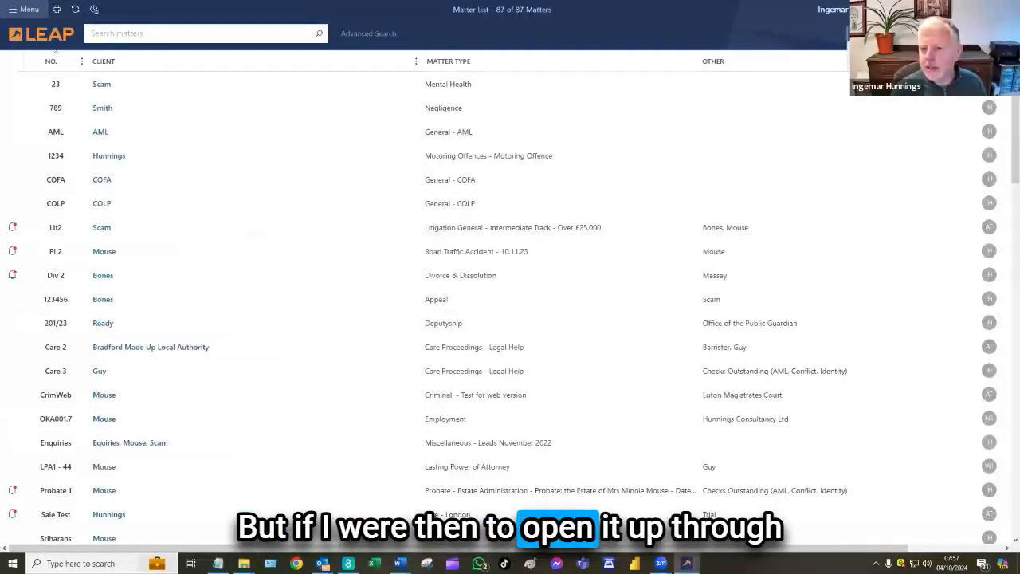
- Create a new matter from the Leave to Remain recurring template, keeping Work Obtained and the other preset matter details
{"action": "mouse_move", "coordinate": [872, 64]}
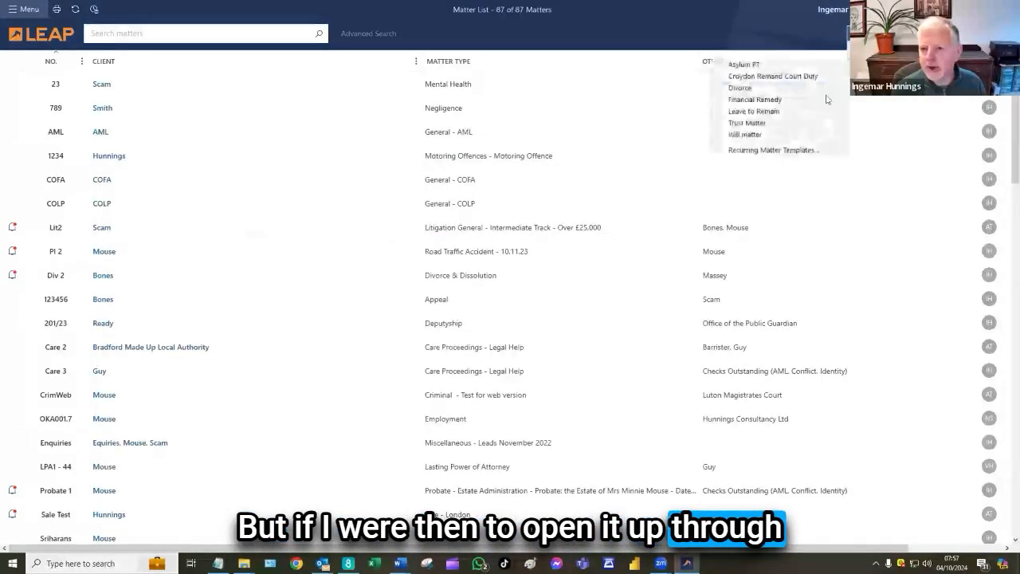
{"action": "left_click", "coordinate": [743, 114]}
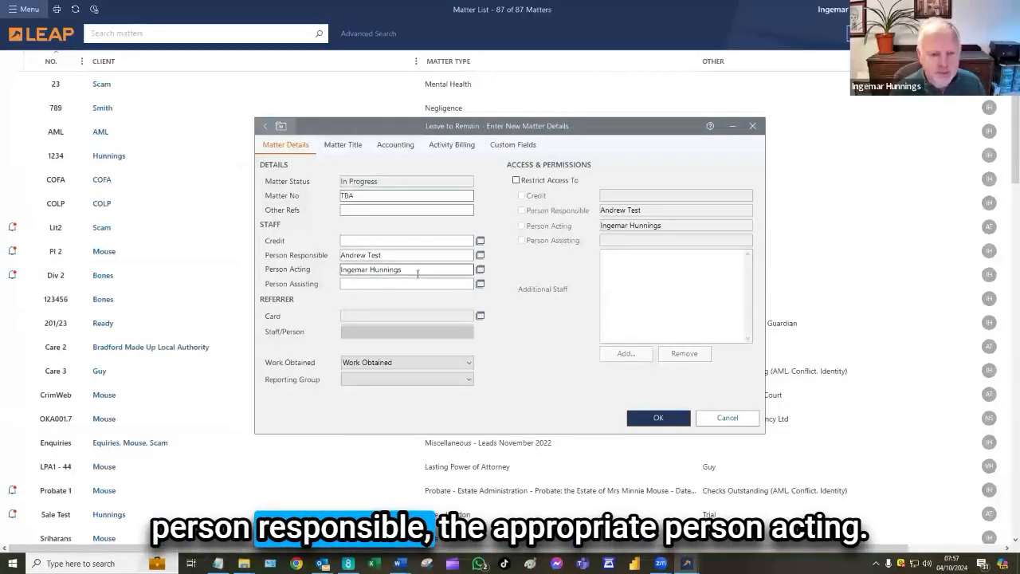
{"action": "left_click", "coordinate": [467, 364]}
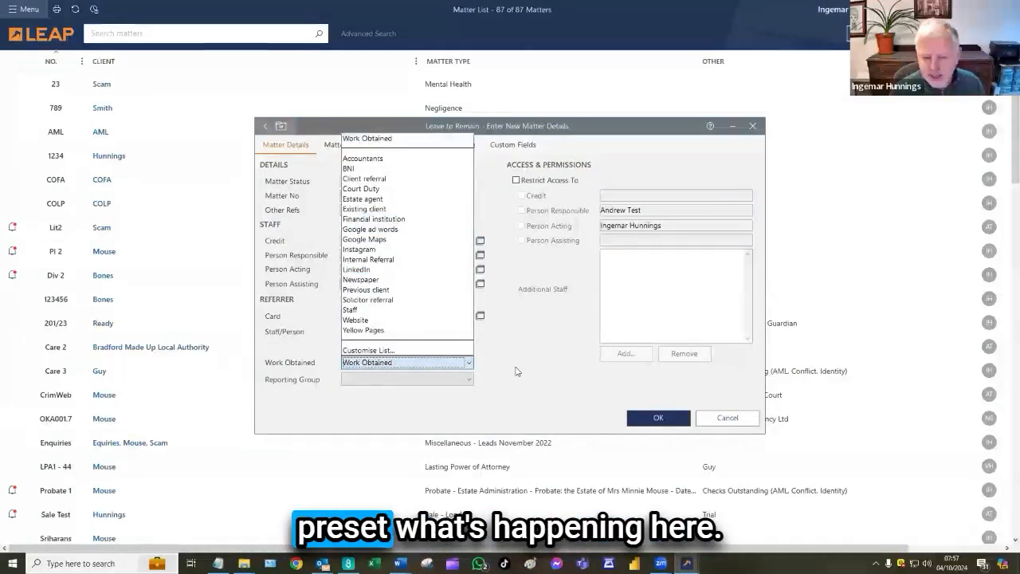
{"action": "left_click", "coordinate": [516, 371]}
{"action": "left_click", "coordinate": [657, 417]}
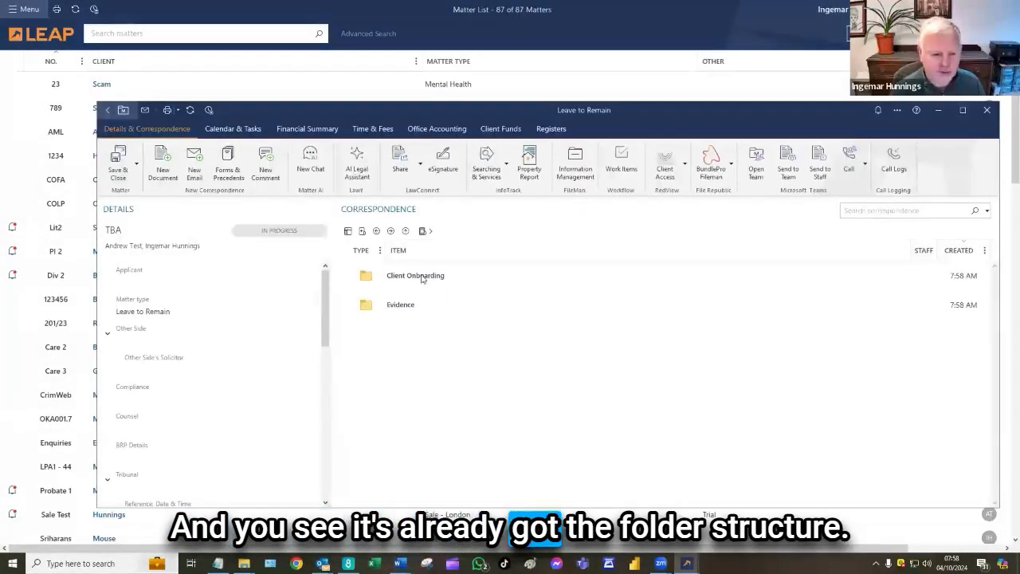
- Examine the templated matter's folders, detail tables and accounting presets, and close the matter without saving it
{"action": "scroll", "coordinate": [156, 398], "scroll_direction": "down", "scroll_amount": 4}
{"action": "scroll", "coordinate": [143, 450], "scroll_direction": "down", "scroll_amount": 6}
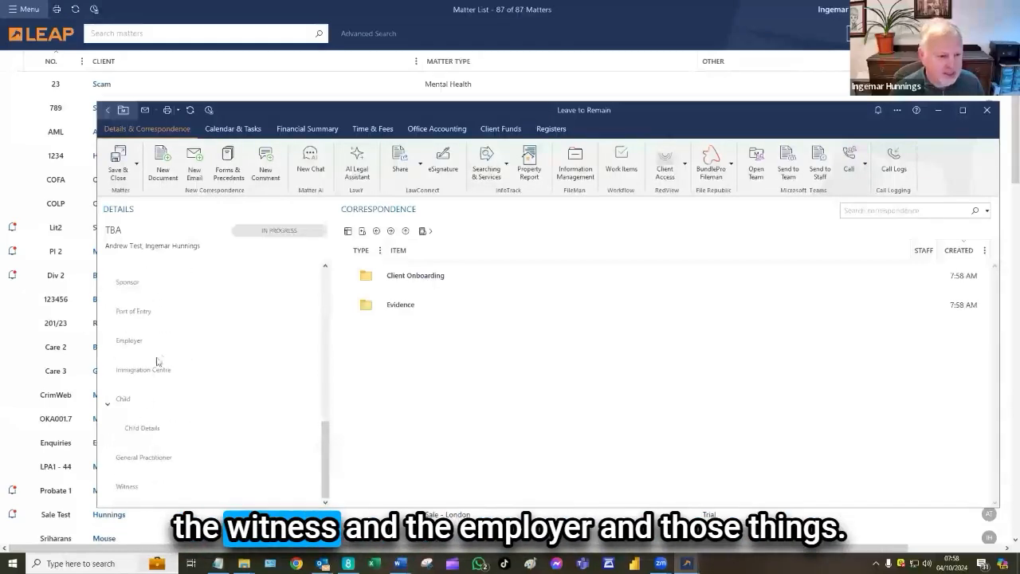
{"action": "scroll", "coordinate": [175, 354], "scroll_direction": "up", "scroll_amount": 10}
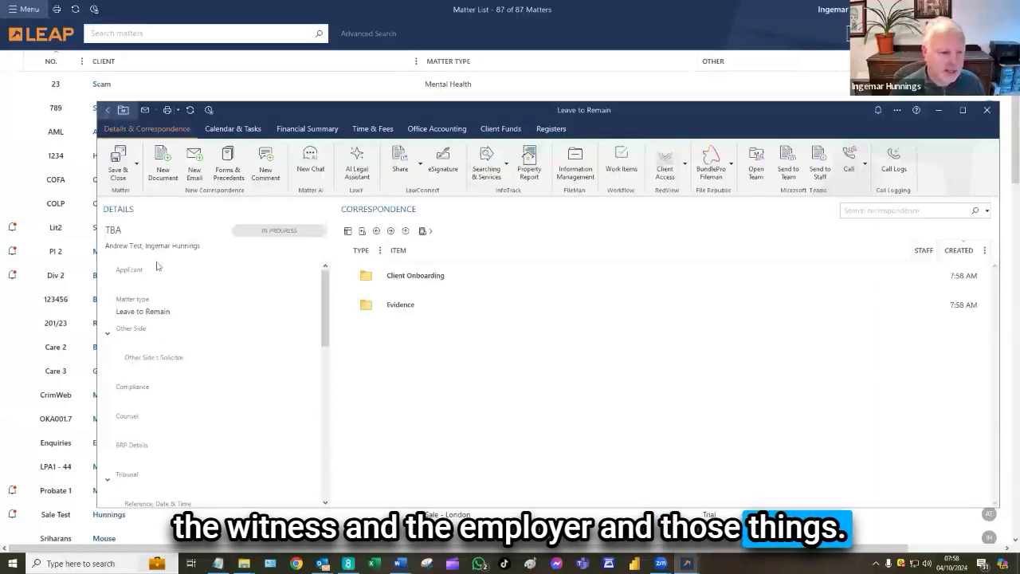
{"action": "left_click", "coordinate": [184, 254]}
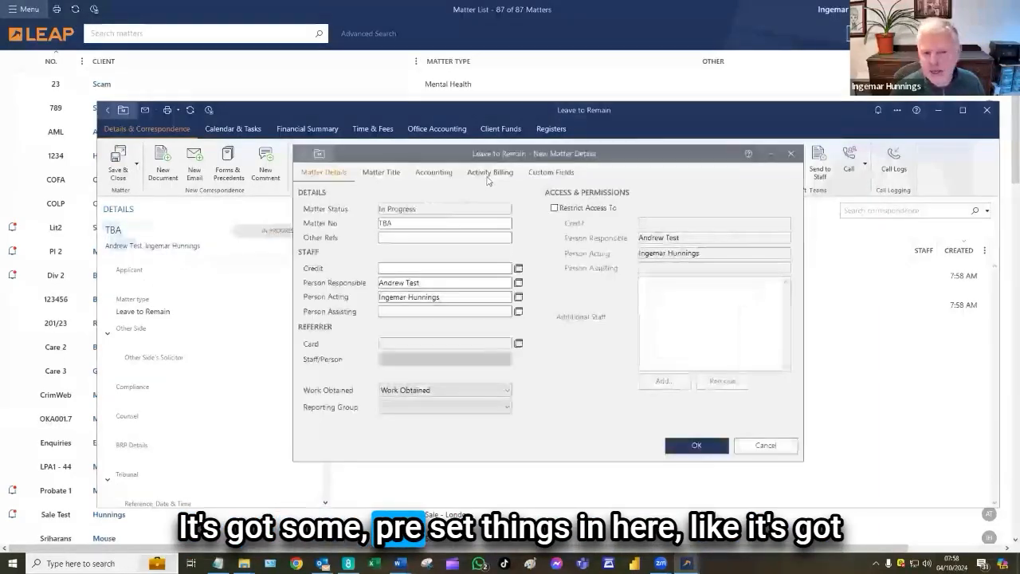
{"action": "left_click", "coordinate": [433, 172]}
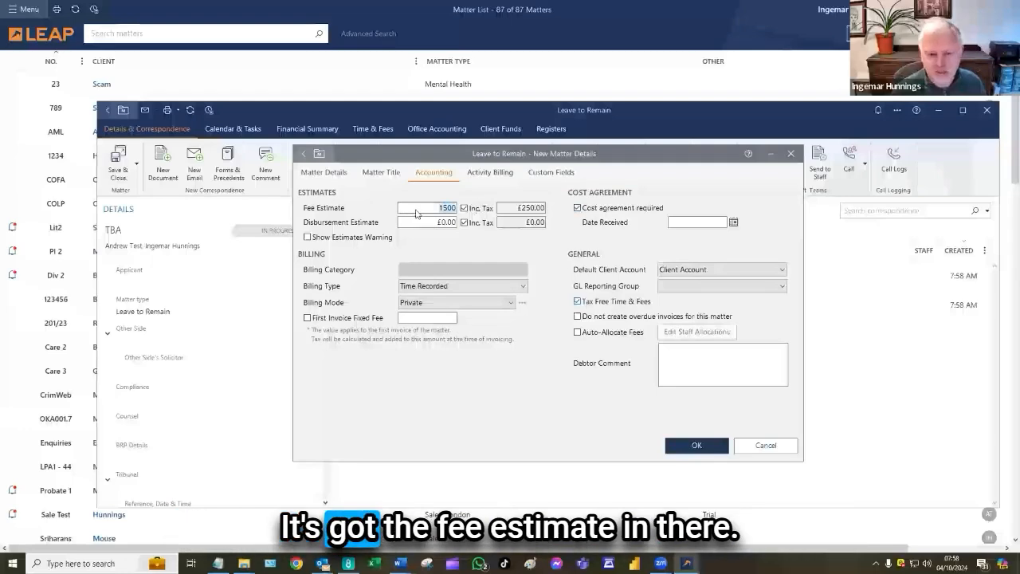
{"action": "left_click", "coordinate": [765, 448]}
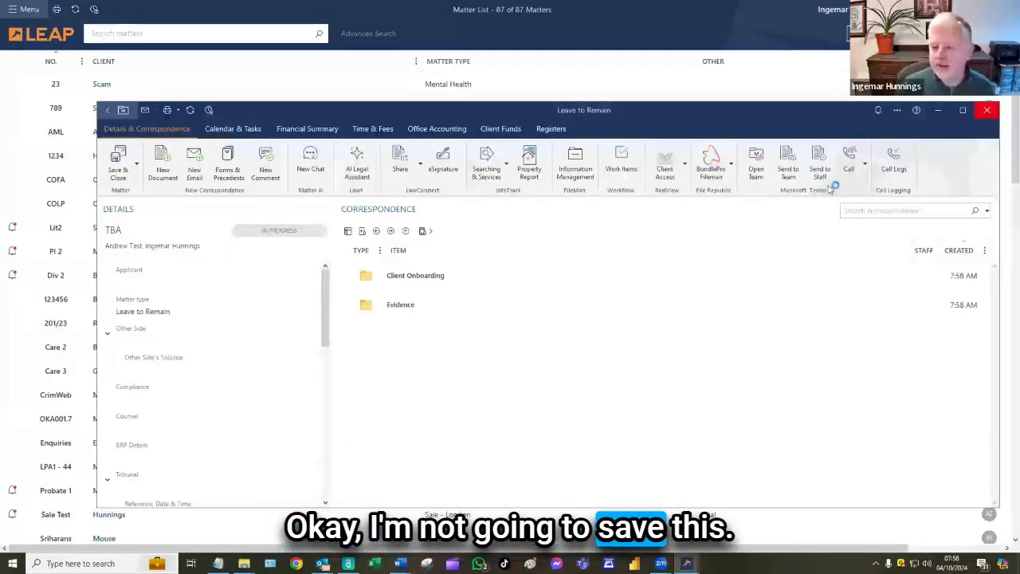
{"action": "left_click", "coordinate": [986, 110]}
{"action": "left_click", "coordinate": [573, 345]}
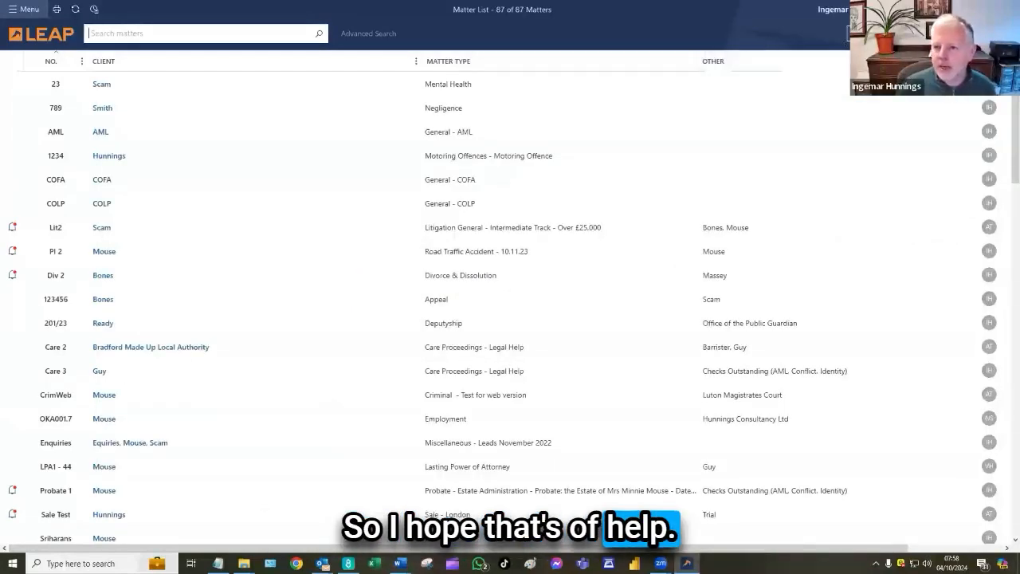
{"action": "left_click", "coordinate": [869, 33]}
{"action": "mouse_move", "coordinate": [885, 65]}
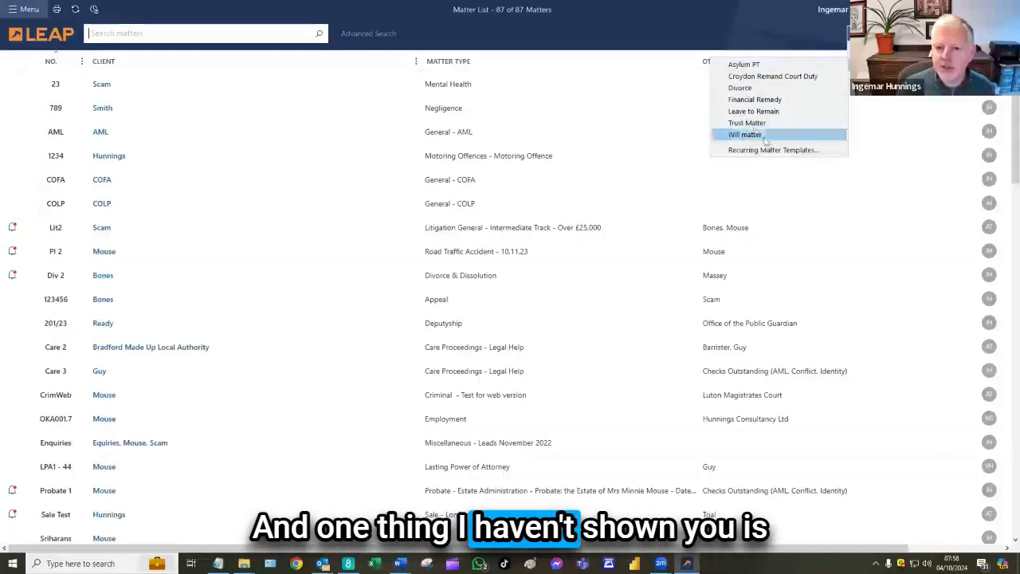
{"action": "left_click", "coordinate": [757, 112]}
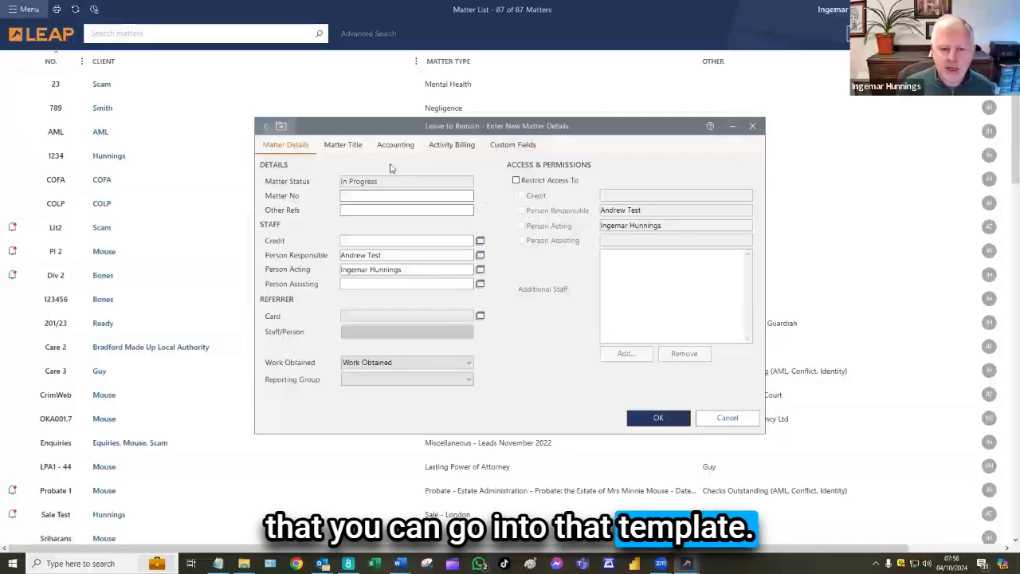
{"action": "left_click", "coordinate": [752, 125]}
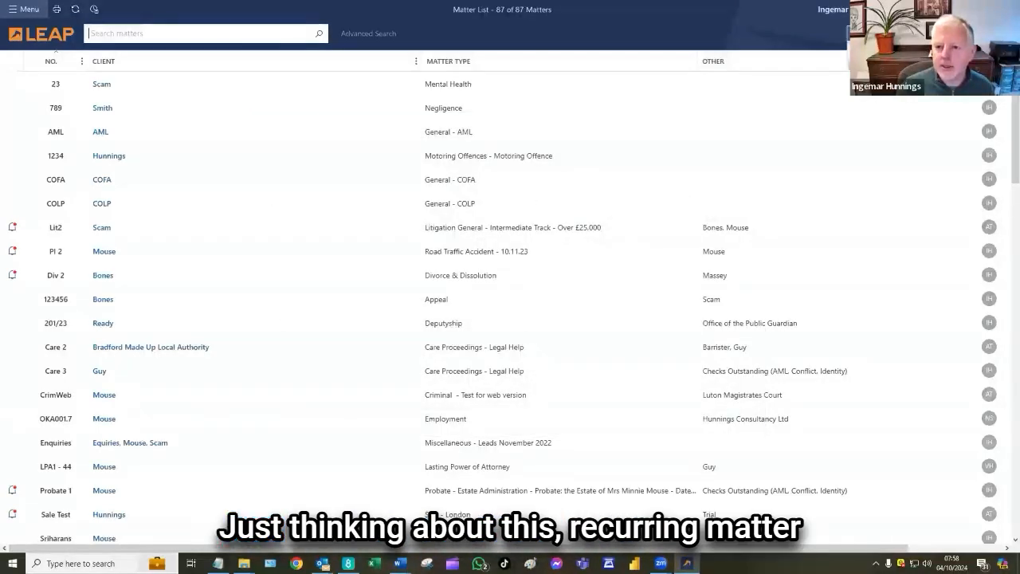
- Open the Leave to Remain recurring template for modification, review its calendar and tasks, and save and close it
{"action": "left_click", "coordinate": [862, 34]}
{"action": "left_click", "coordinate": [771, 149]}
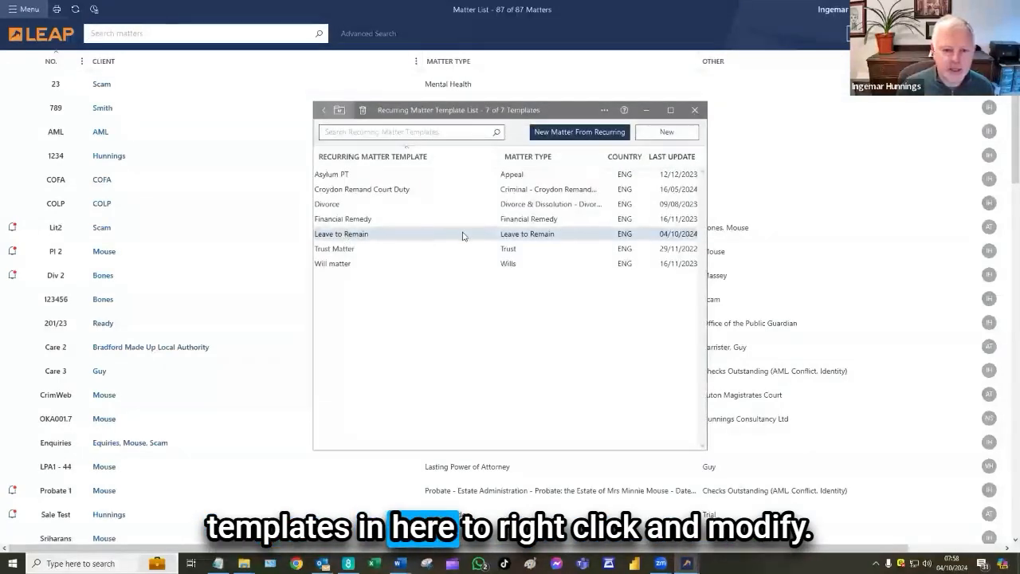
{"action": "right_click", "coordinate": [463, 235]}
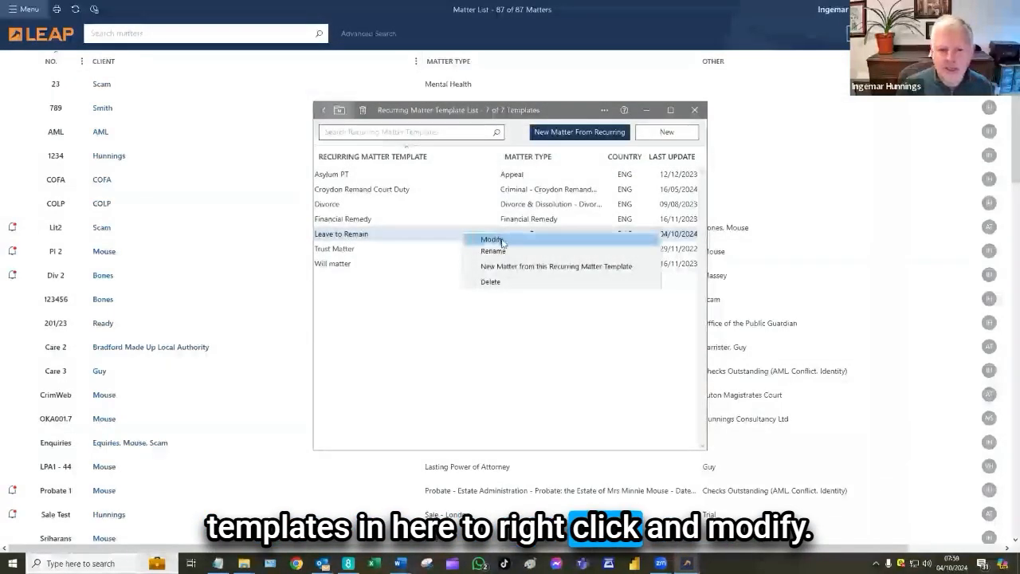
{"action": "left_click", "coordinate": [492, 239]}
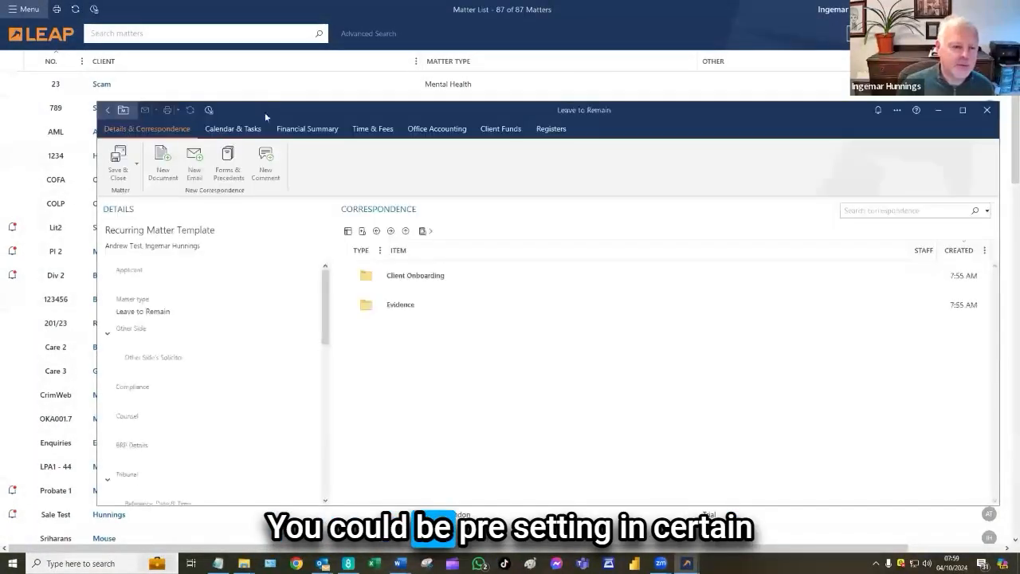
{"action": "left_click", "coordinate": [237, 129]}
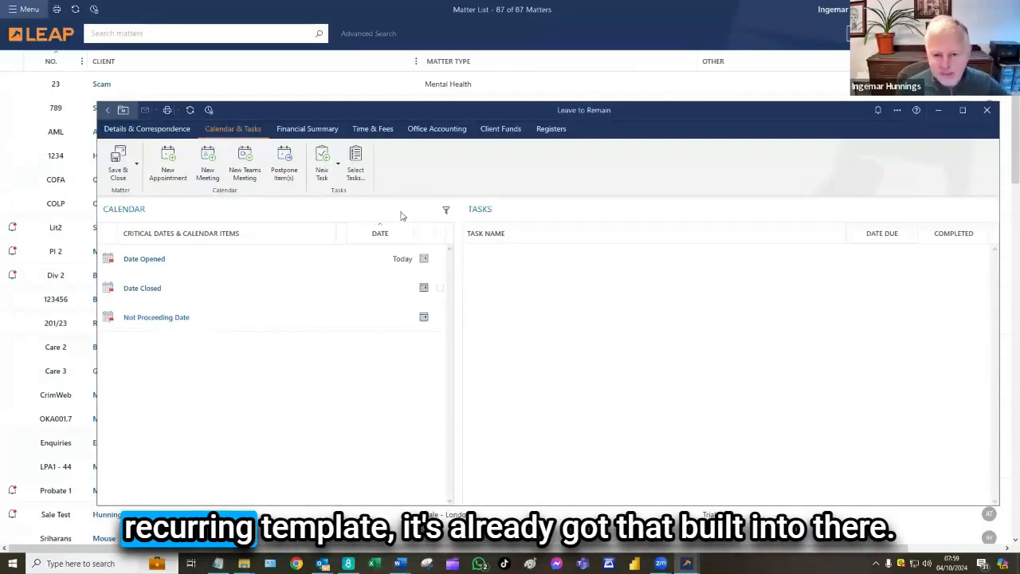
{"action": "left_click", "coordinate": [118, 160]}
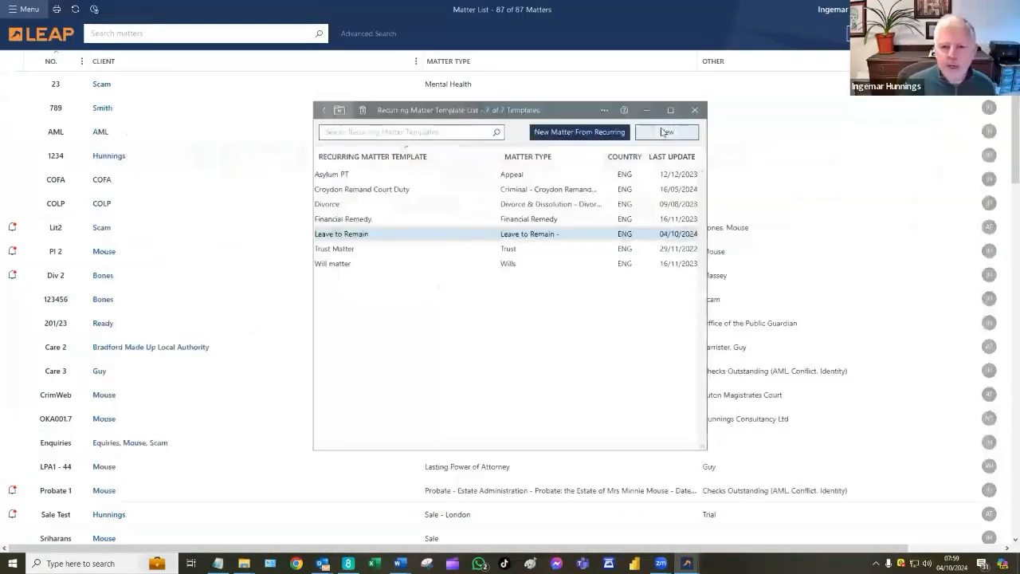
{"action": "left_click", "coordinate": [694, 109]}
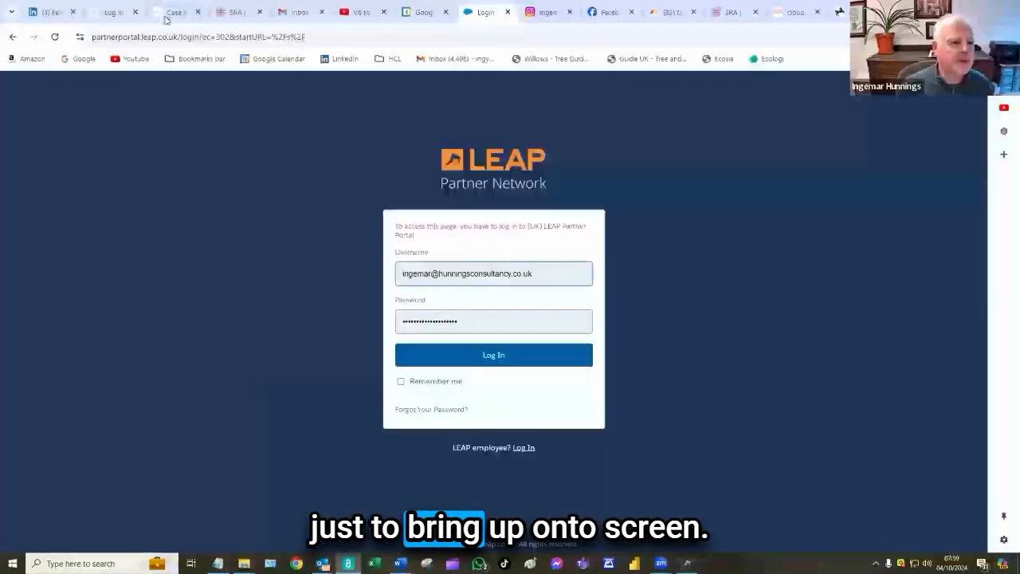
- Switch to the browser and view the HCL website's home page and its list of Compliance Services
{"action": "left_click", "coordinate": [167, 14]}
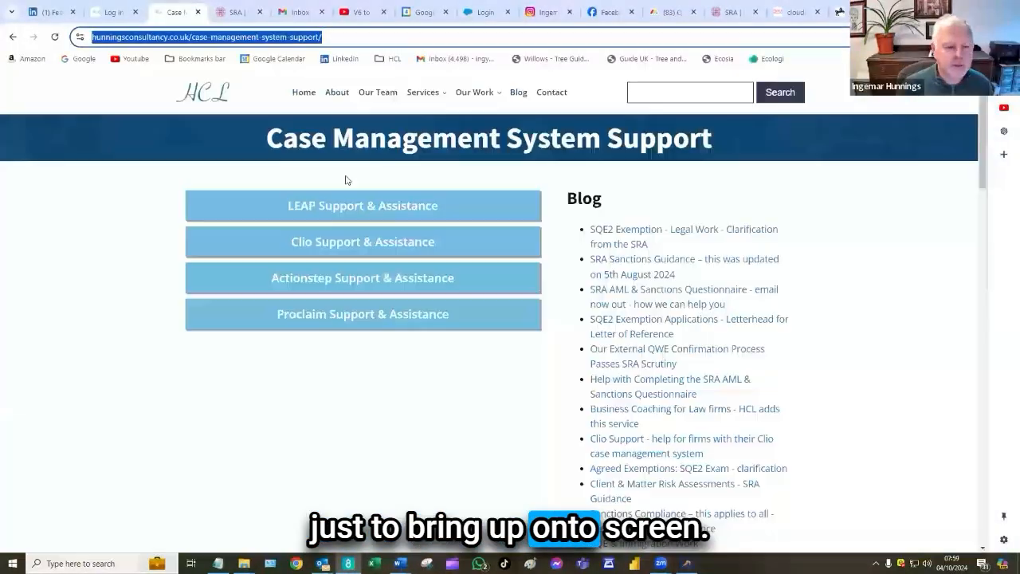
{"action": "left_click", "coordinate": [233, 102]}
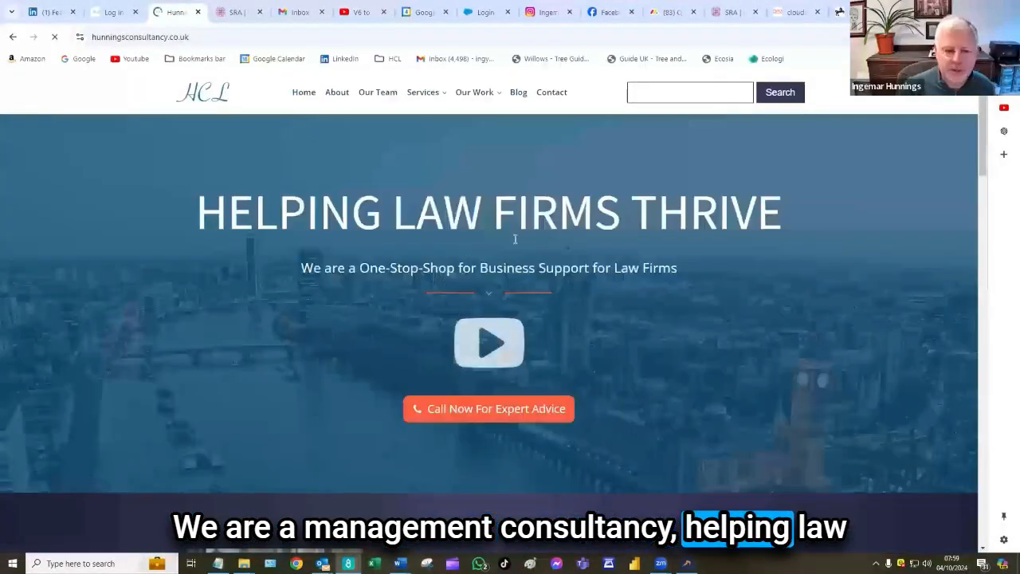
{"action": "mouse_move", "coordinate": [446, 98]}
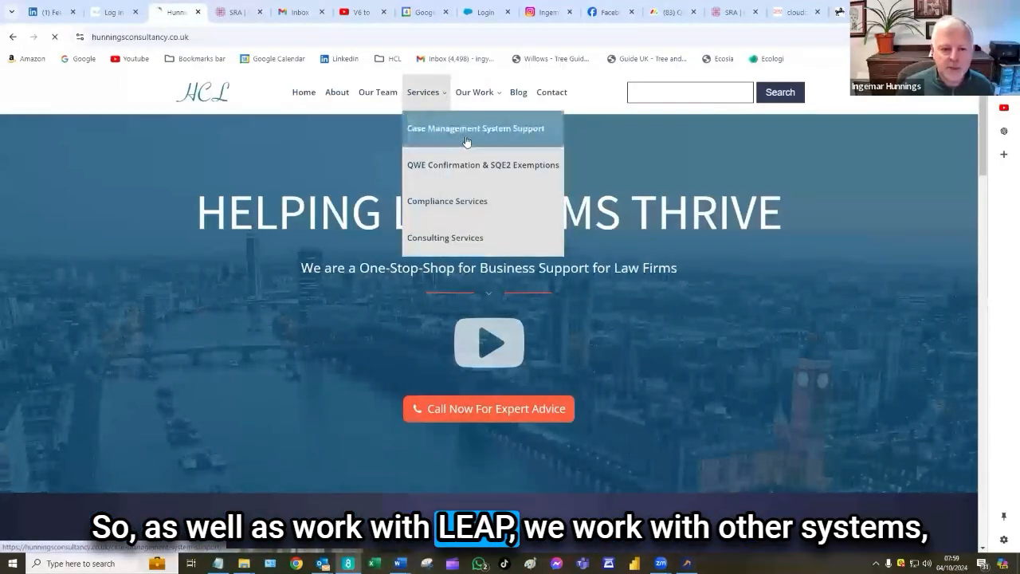
{"action": "left_click", "coordinate": [460, 204]}
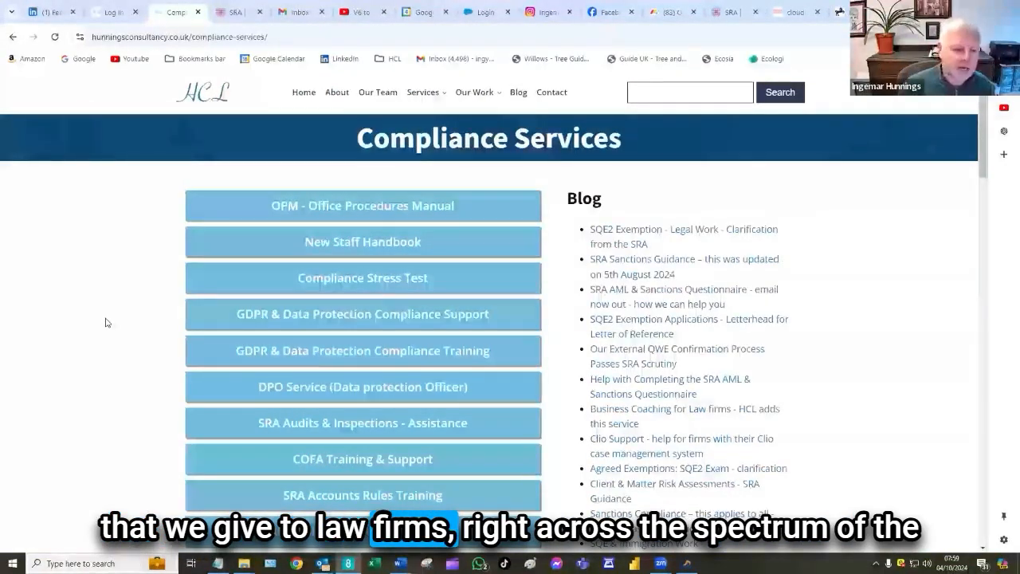
{"action": "scroll", "coordinate": [107, 320], "scroll_direction": "down", "scroll_amount": 1}
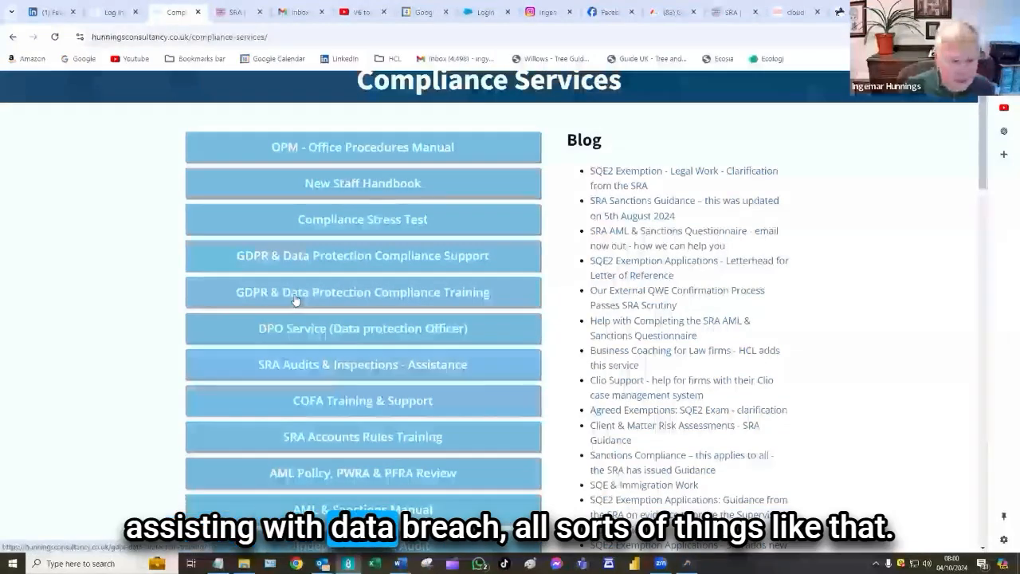
{"action": "scroll", "coordinate": [295, 300], "scroll_direction": "down", "scroll_amount": 3}
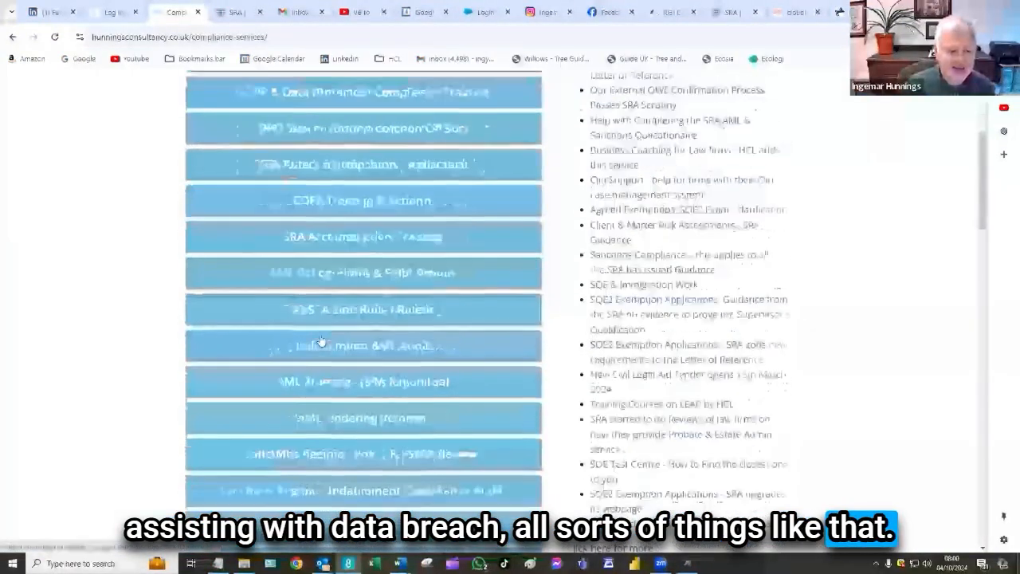
{"action": "scroll", "coordinate": [289, 342], "scroll_direction": "up", "scroll_amount": 6}
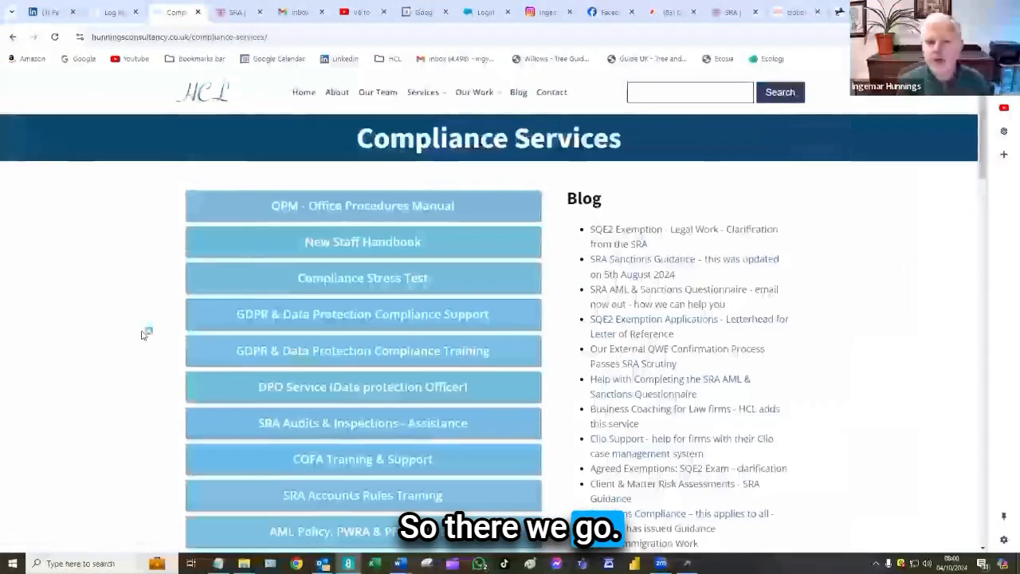